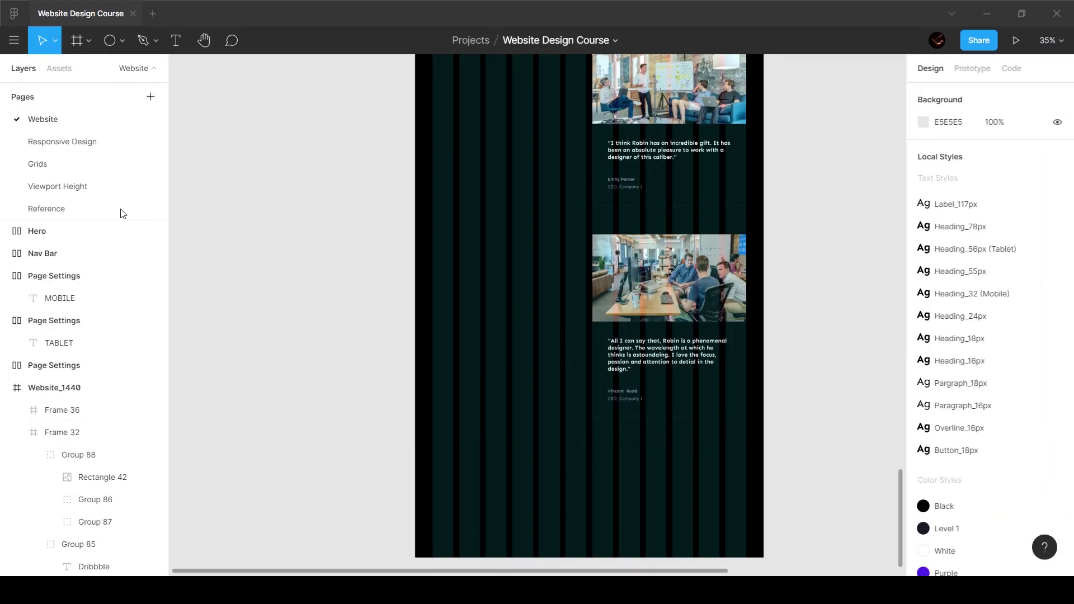
# Examine the Photography section on the Reference page, including the first photo's dimensions and the image height note.
pyautogui.click(95, 210)
pyautogui.scroll(-2, 345, 366)
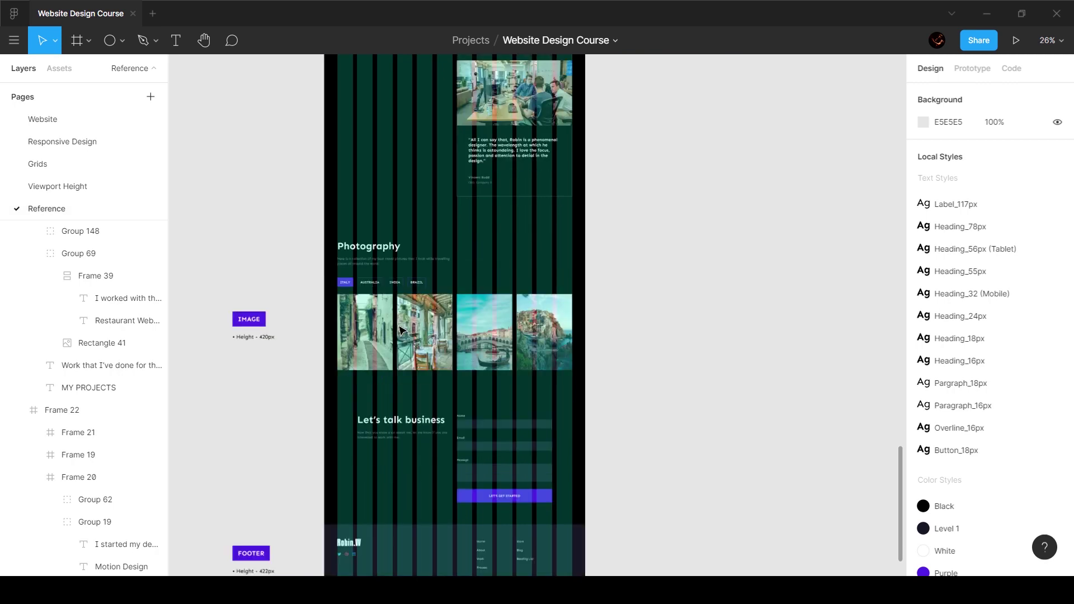
pyautogui.scroll(3, 363, 335)
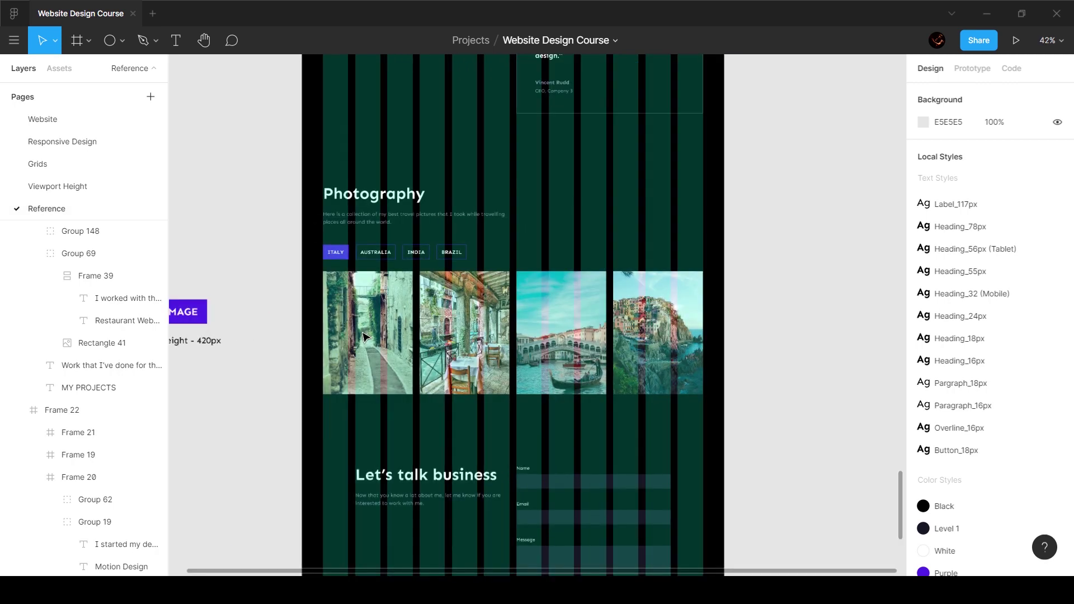
pyautogui.scroll(3, 356, 337)
pyautogui.scroll(-3, 358, 336)
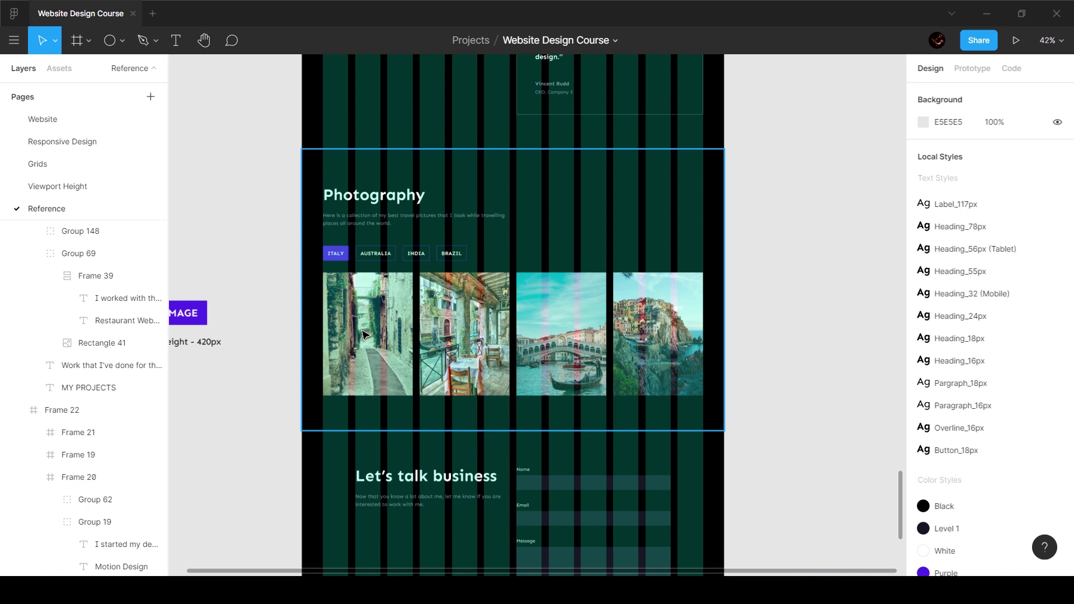
pyautogui.click(367, 335)
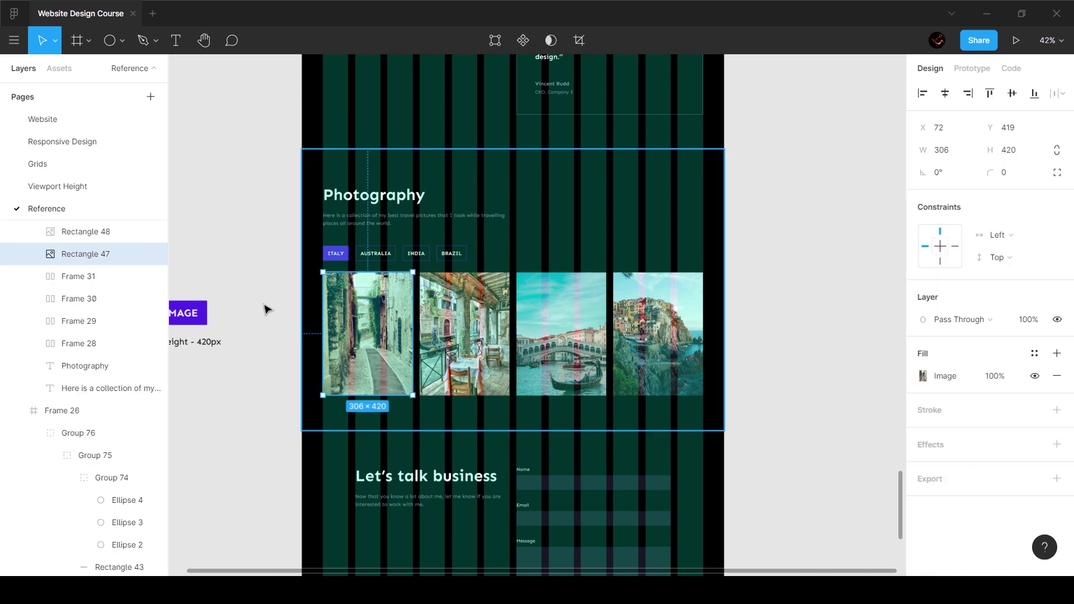
pyautogui.hscroll(-5, 266, 307)
pyautogui.click(447, 323)
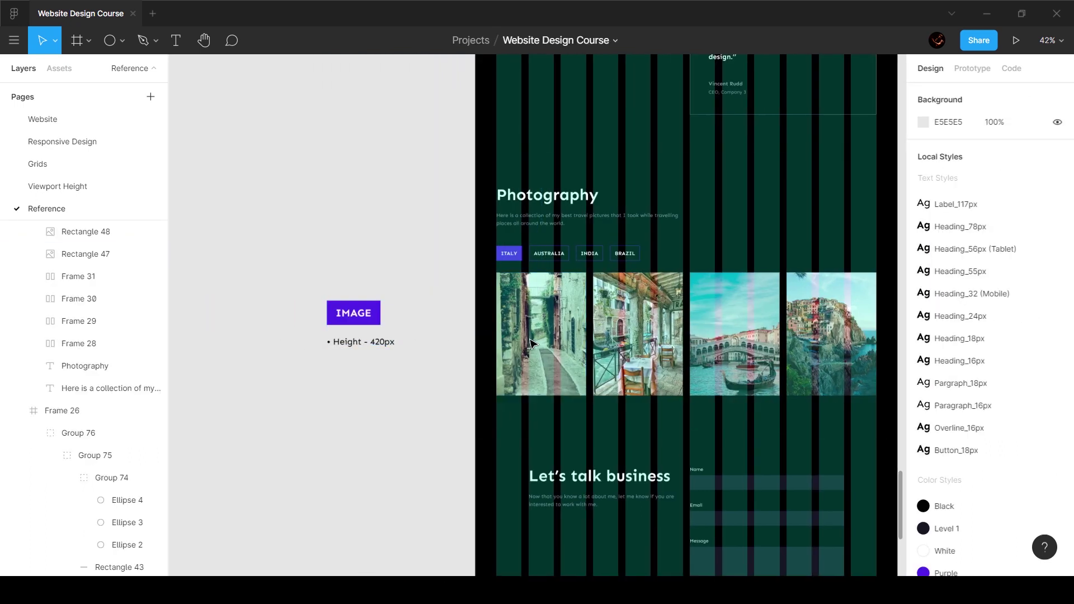
pyautogui.click(531, 343)
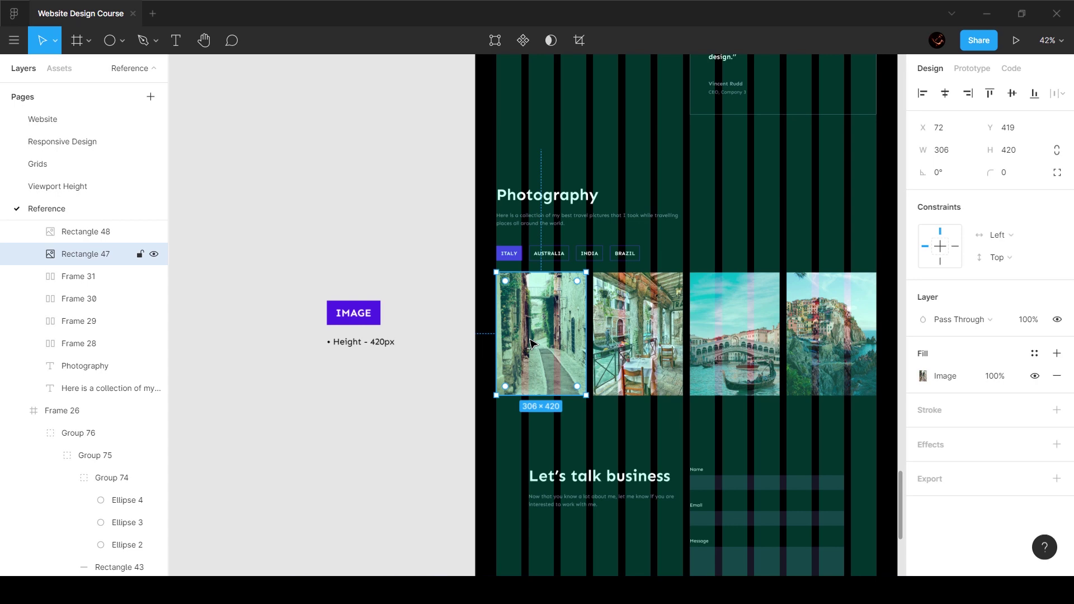
pyautogui.click(436, 263)
# Examine the reference section's country filters and four-photo row, hiding the layout grids for a clear view.
pyautogui.scroll(3, 598, 260)
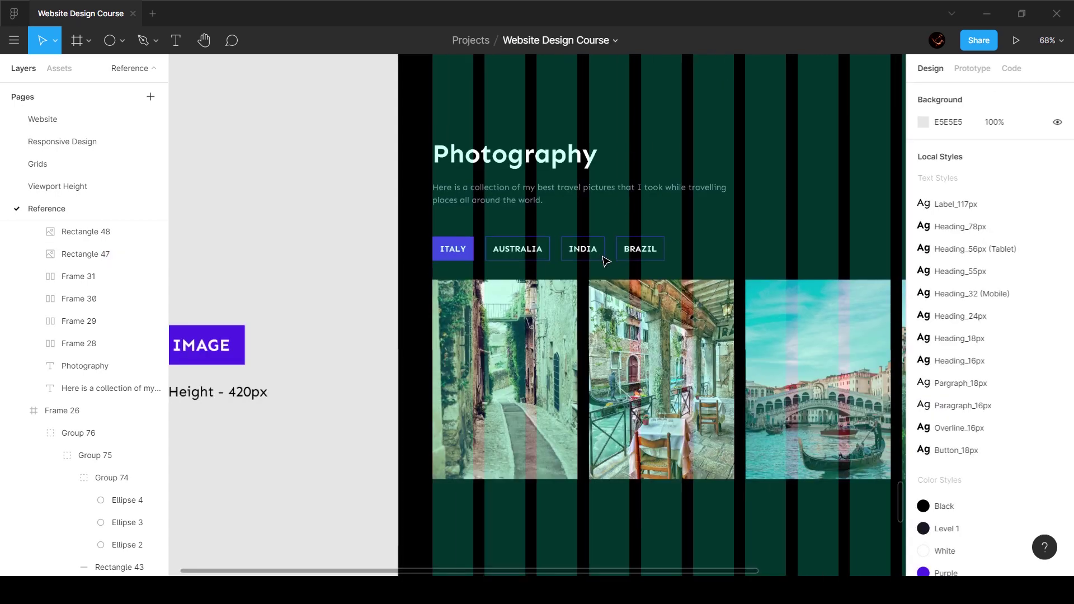
pyautogui.hscroll(3, 369, 215)
pyautogui.scroll(1, 365, 211)
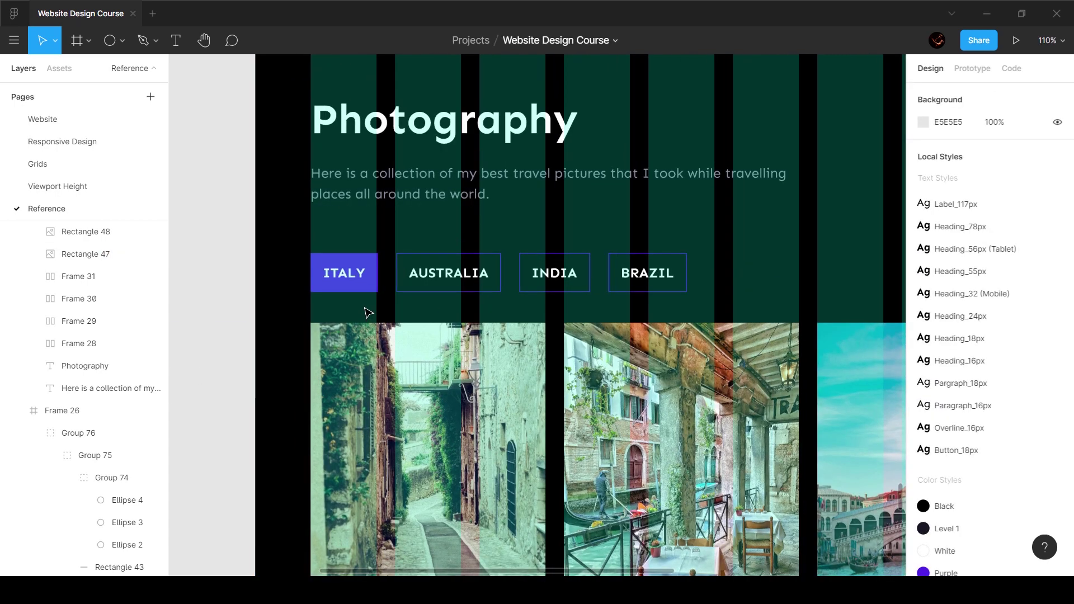
pyautogui.scroll(-2, 365, 309)
pyautogui.scroll(1, 356, 290)
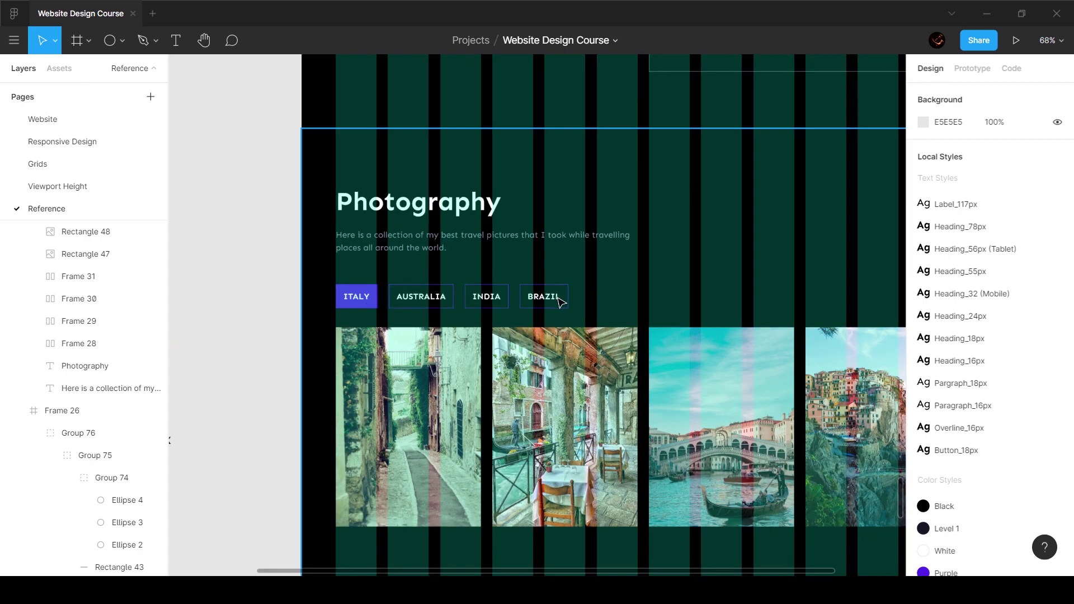
pyautogui.hotkey('ctrl', 'shift', '4')
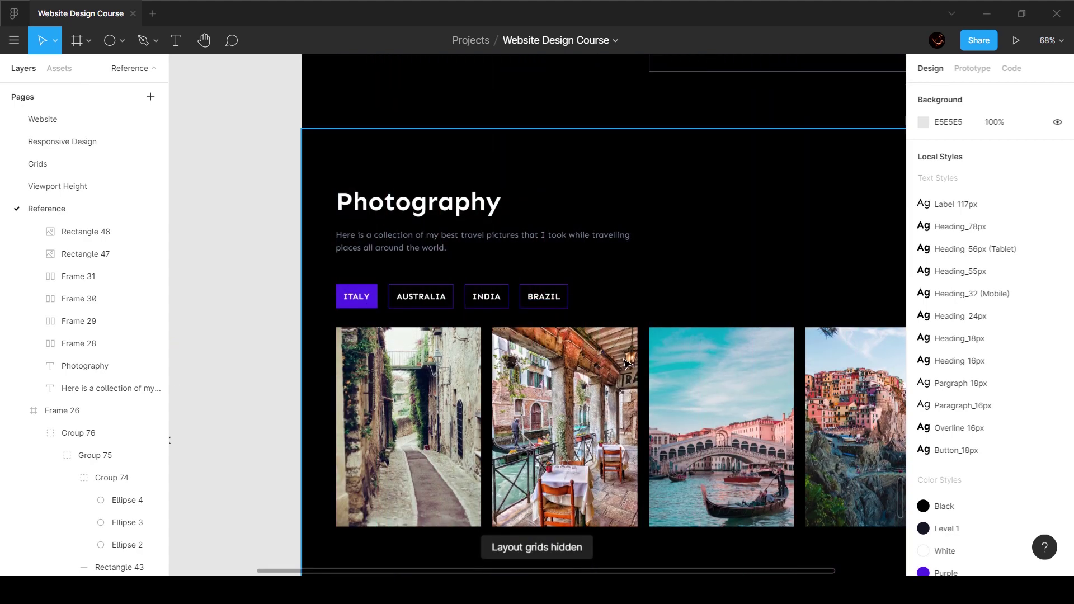
pyautogui.hscroll(4, 539, 363)
pyautogui.scroll(-1, 539, 363)
pyautogui.hscroll(-3, 530, 359)
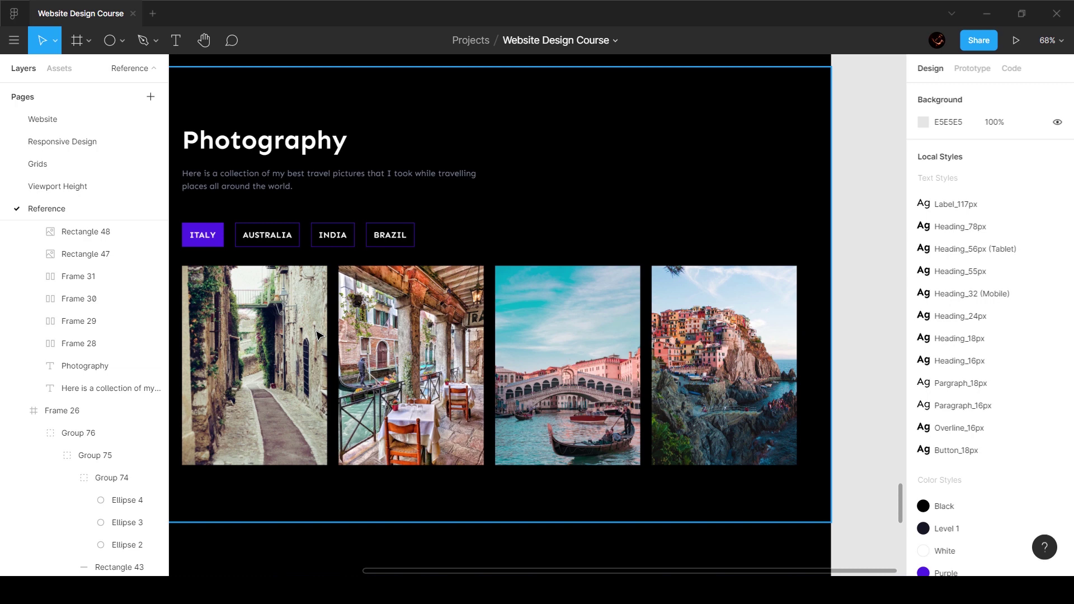
pyautogui.hscroll(-2, 317, 335)
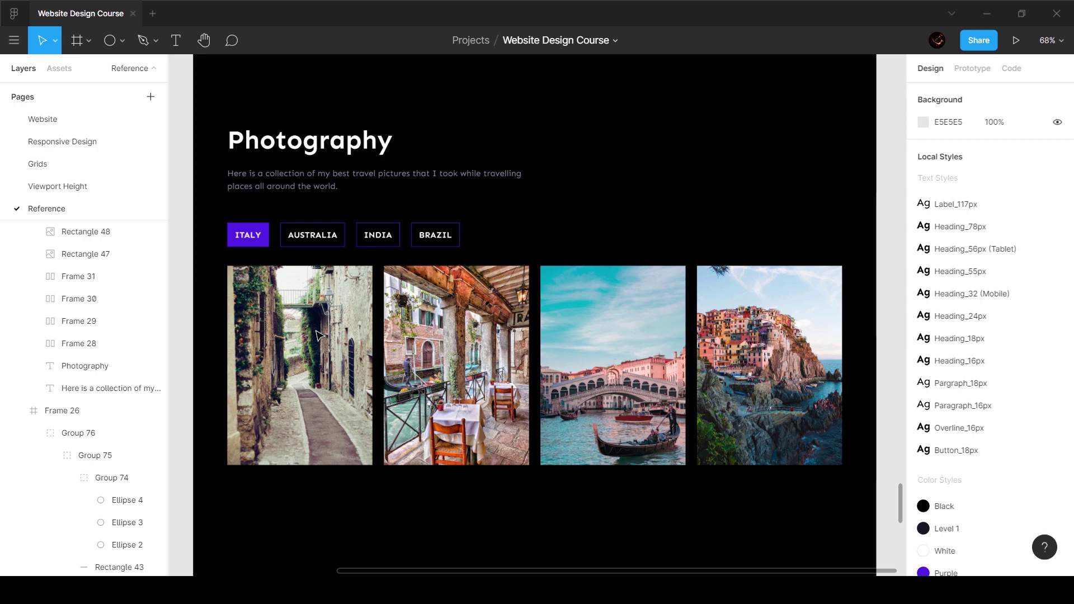
# On the Website page, copy the testimonials heading "This is what people say about me" and its paragraph.
pyautogui.click(44, 119)
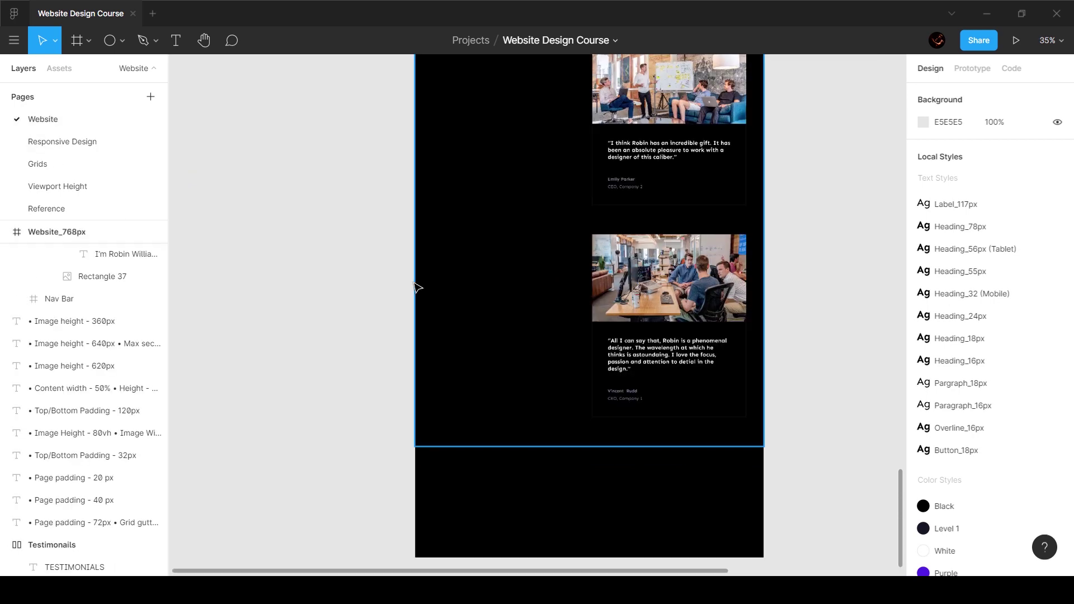
pyautogui.scroll(7, 508, 282)
pyautogui.click(456, 305)
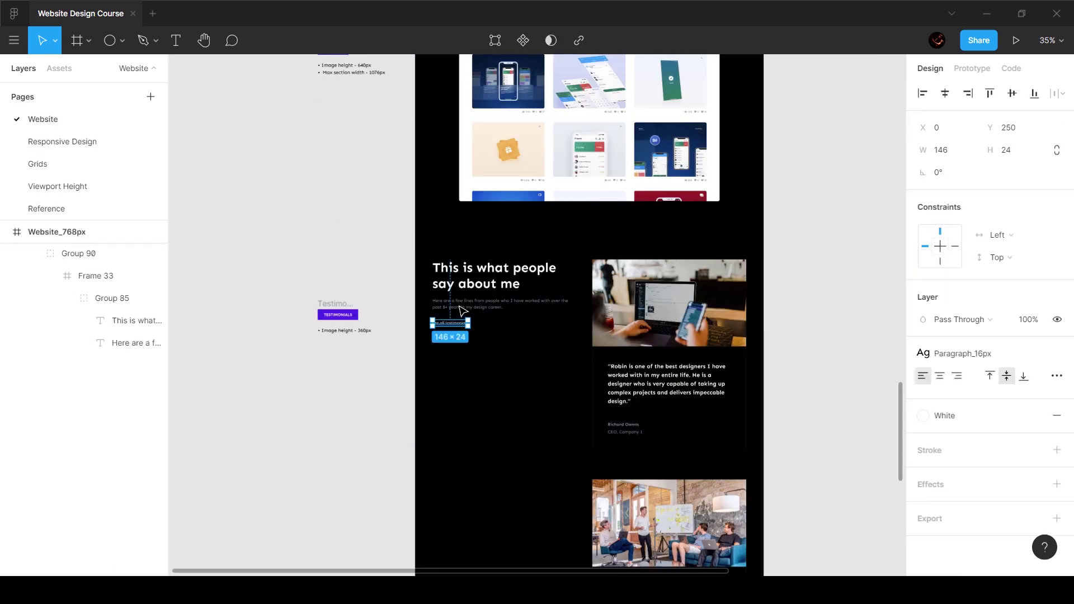
pyautogui.keyDown('shift'); pyautogui.click(467, 283); pyautogui.keyUp('shift')
# Extend the Website_1440 frame downward to make room for a new section below the testimonials.
pyautogui.scroll(-5, 485, 287)
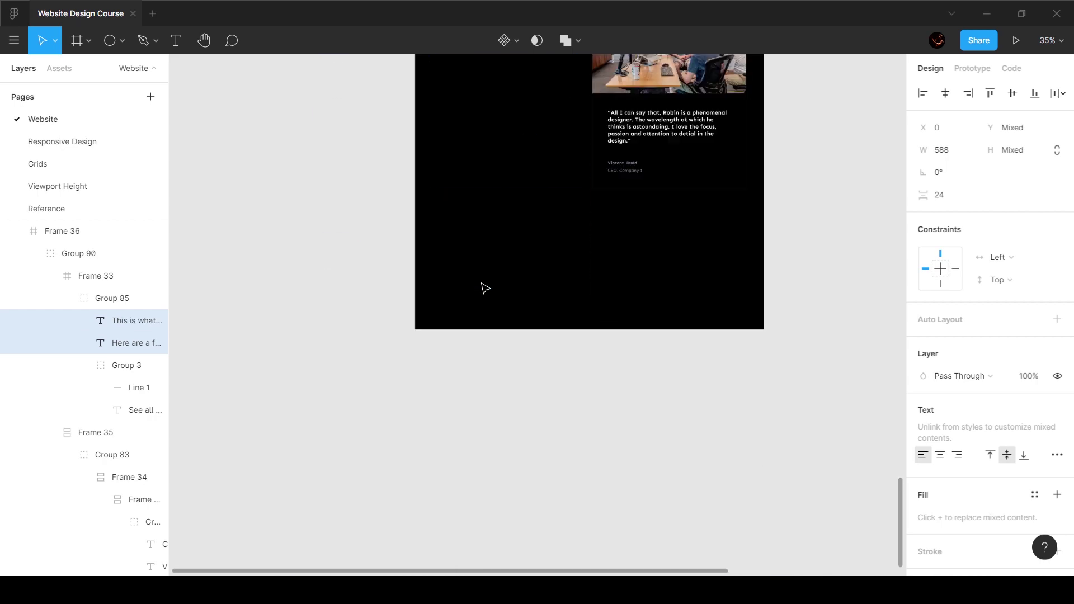
pyautogui.scroll(7, 496, 199)
pyautogui.scroll(-6, 495, 199)
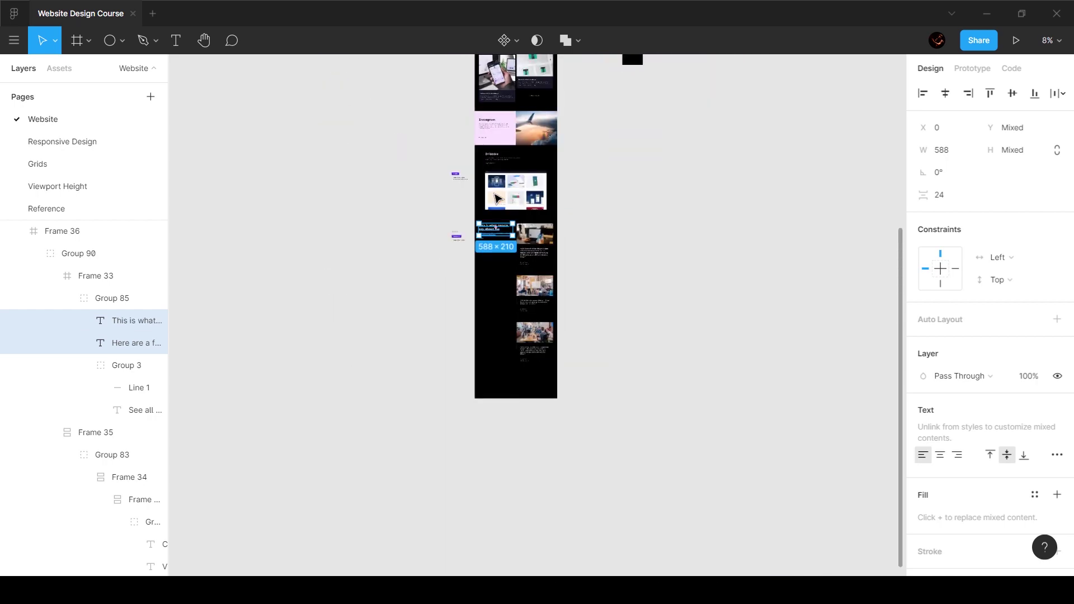
pyautogui.scroll(4, 509, 268)
pyautogui.click(510, 286)
pyautogui.scroll(-10, 510, 286)
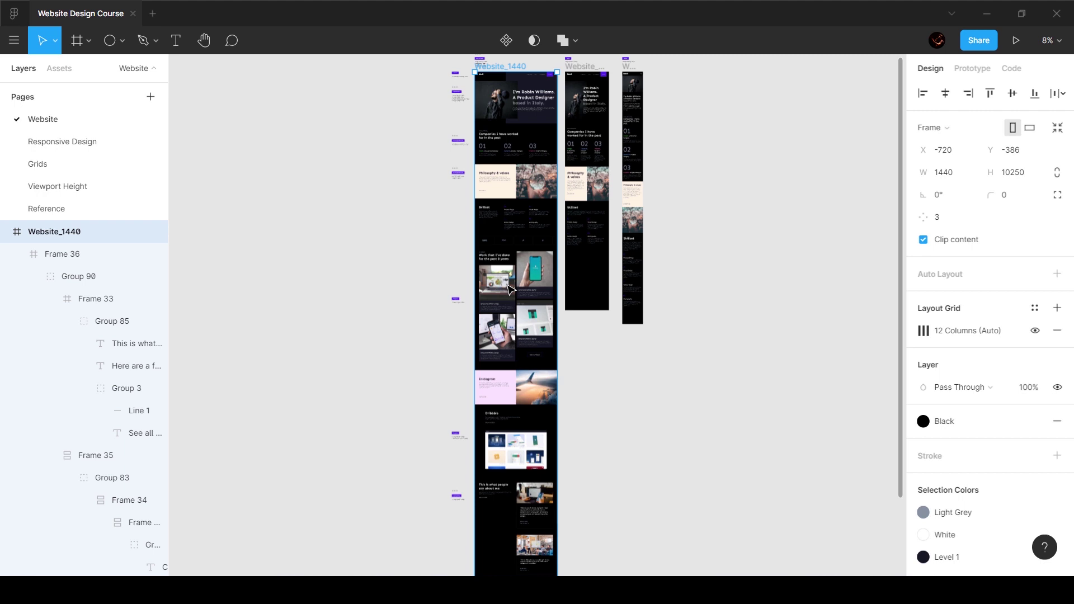
pyautogui.moveTo(522, 257); pyautogui.dragTo(522, 347)
pyautogui.click(509, 159)
pyautogui.scroll(6, 508, 155)
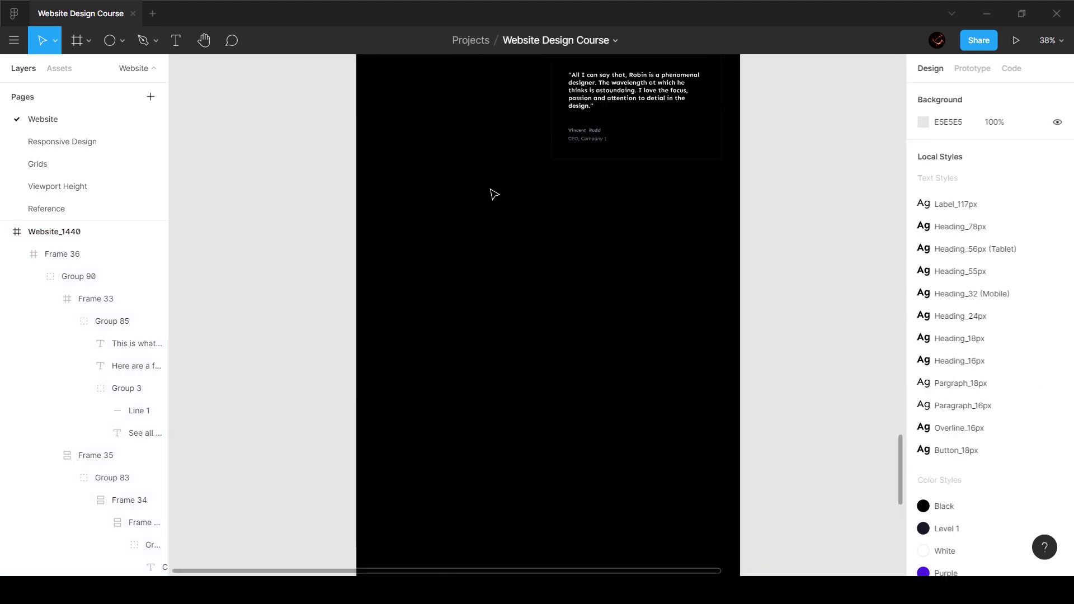
# Paste the copied heading and paragraph below the testimonials, show the layout grids, and align the texts to the first column at X 72.
pyautogui.hotkey('ctrl', 'v')
pyautogui.hotkey('ctrl', 'shift', '4')
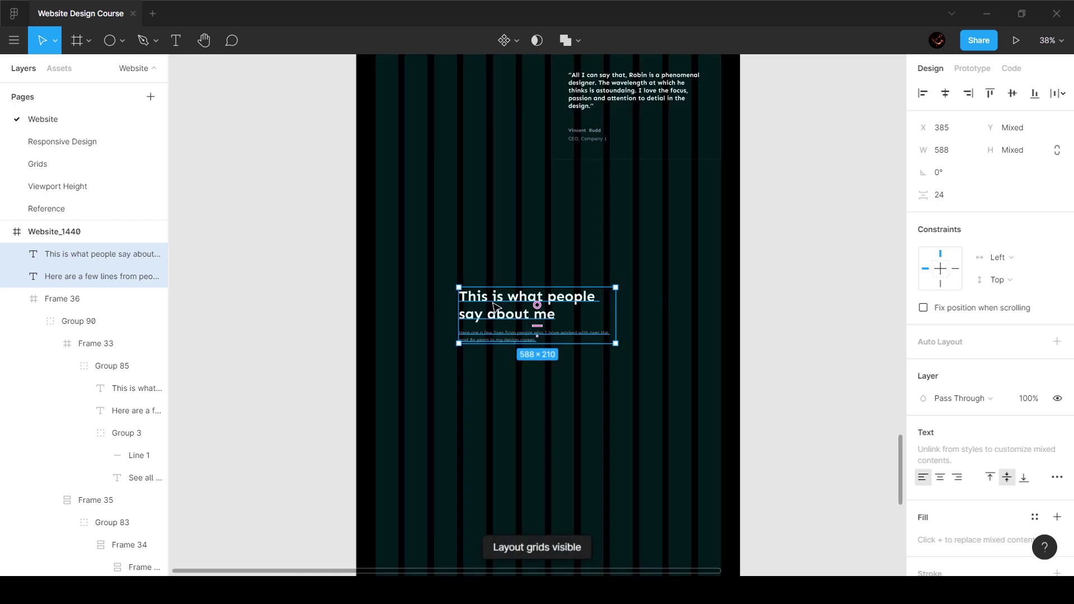
pyautogui.moveTo(494, 307); pyautogui.dragTo(480, 255)
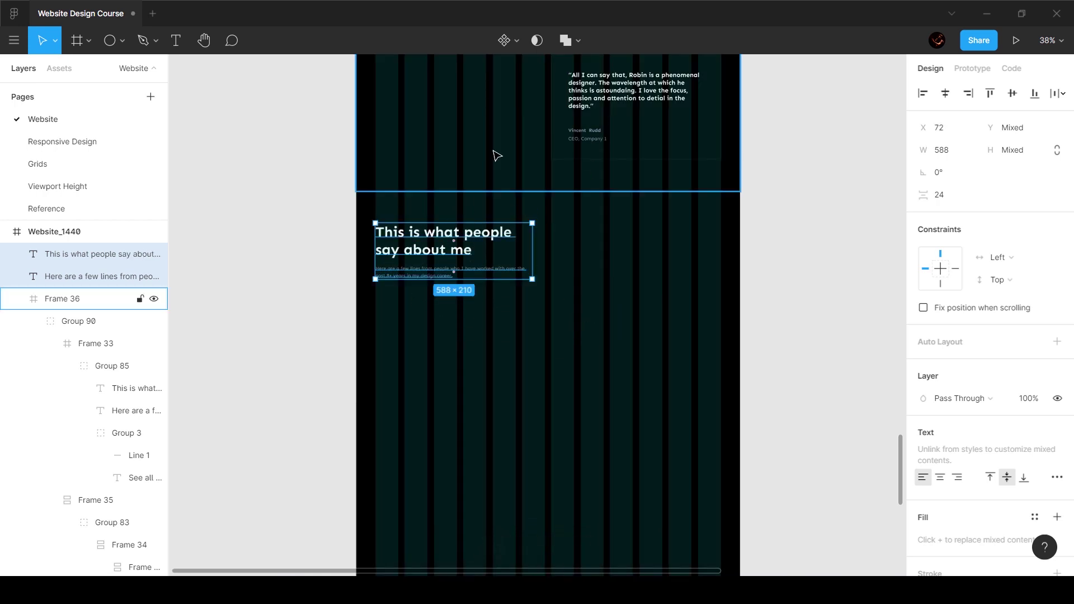
pyautogui.click(507, 345)
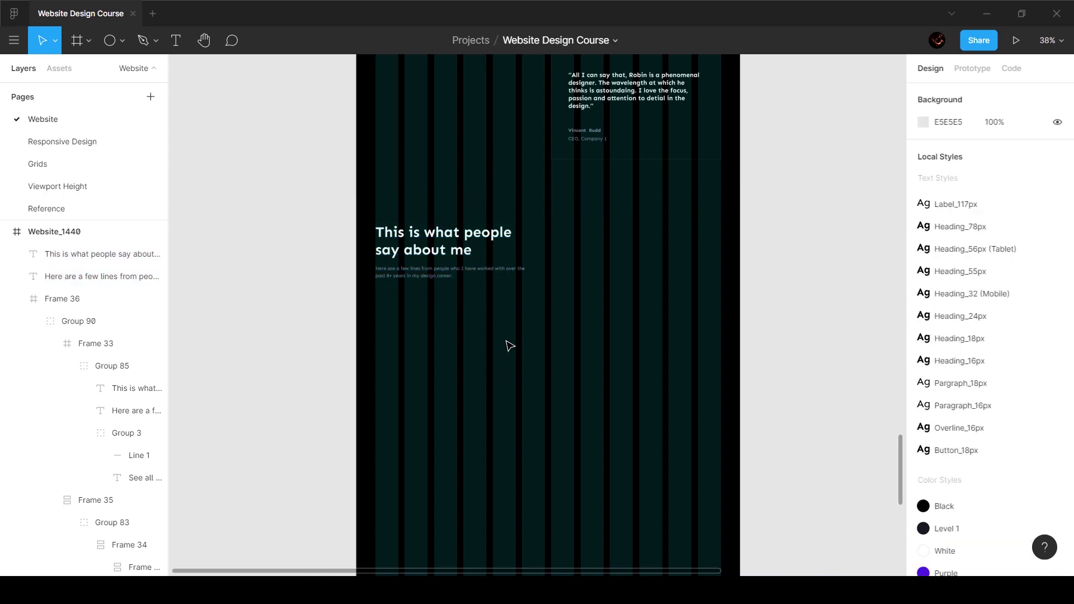
# Replace the pasted heading's text with "Photography", copied from the Reference page.
pyautogui.scroll(5, 446, 260)
pyautogui.scroll(-2, 348, 180)
pyautogui.scroll(-4, 351, 185)
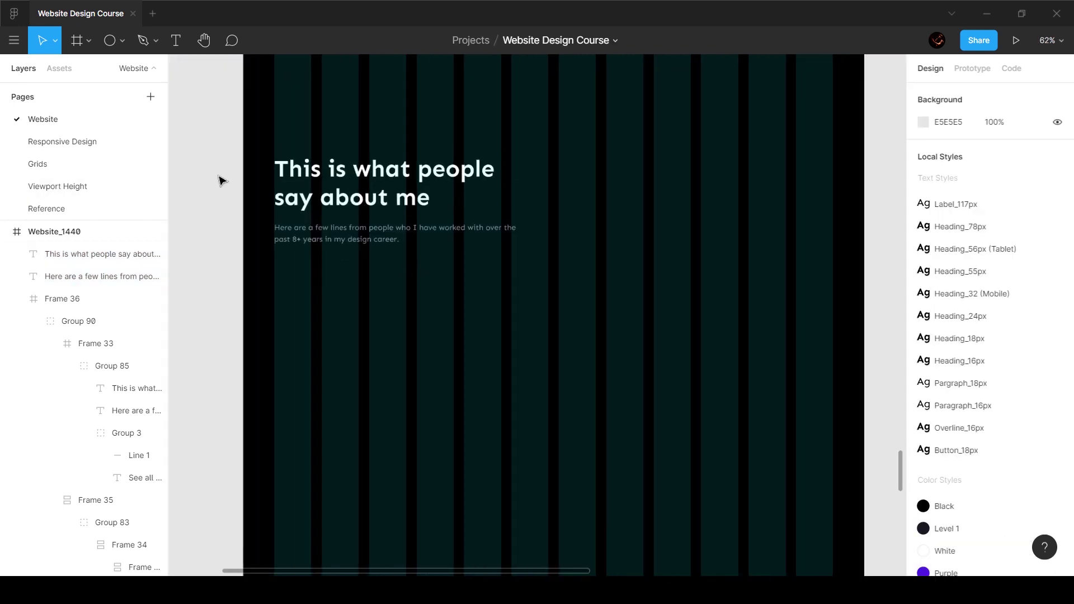
pyautogui.click(76, 208)
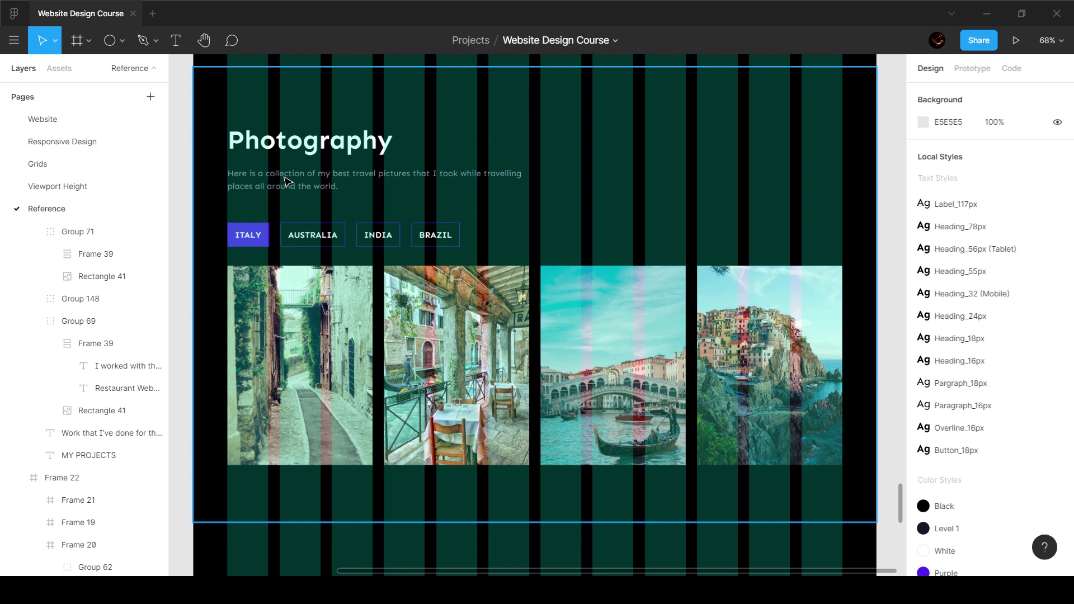
pyautogui.click(270, 148)
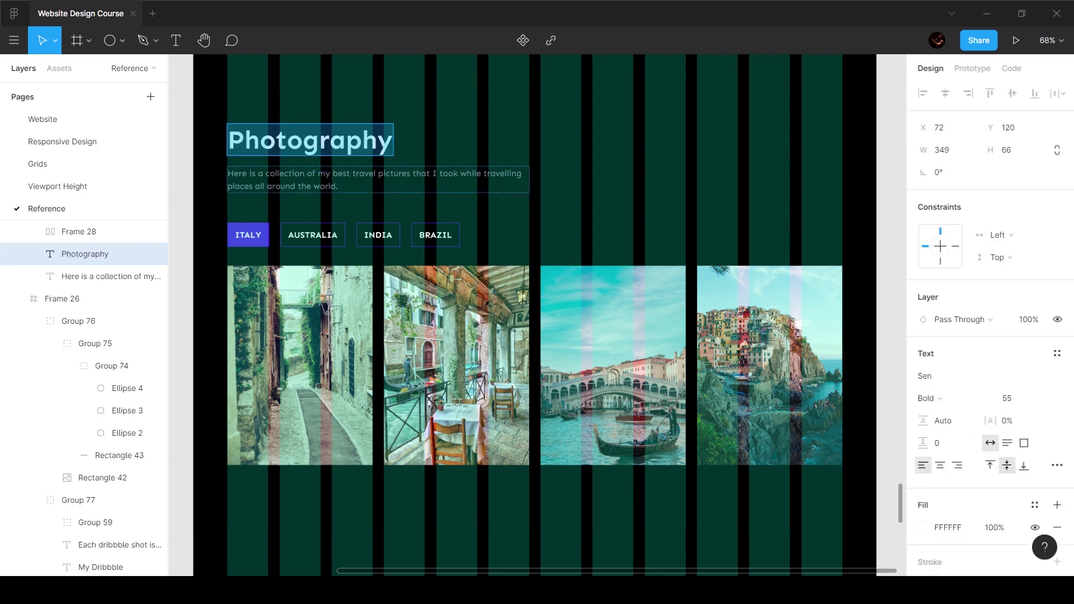
pyautogui.click(43, 119)
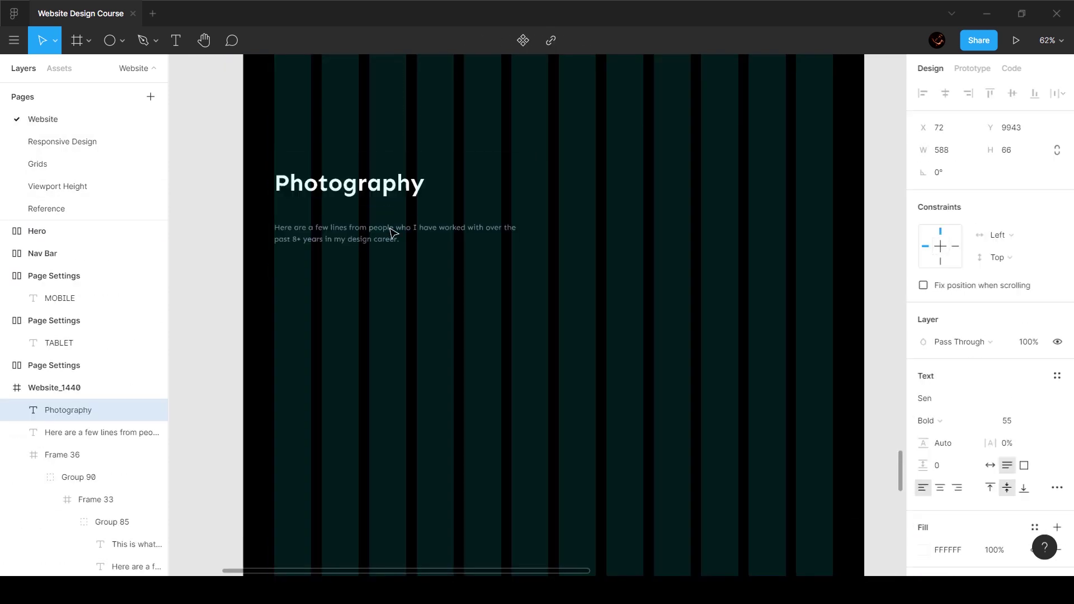
# Replace the pasted paragraph with the Reference page's text beginning "Here is a collection of my best travel pictures".
pyautogui.click(47, 209)
pyautogui.doubleClick(278, 187)
pyautogui.hotkey('ctrl', 'c')
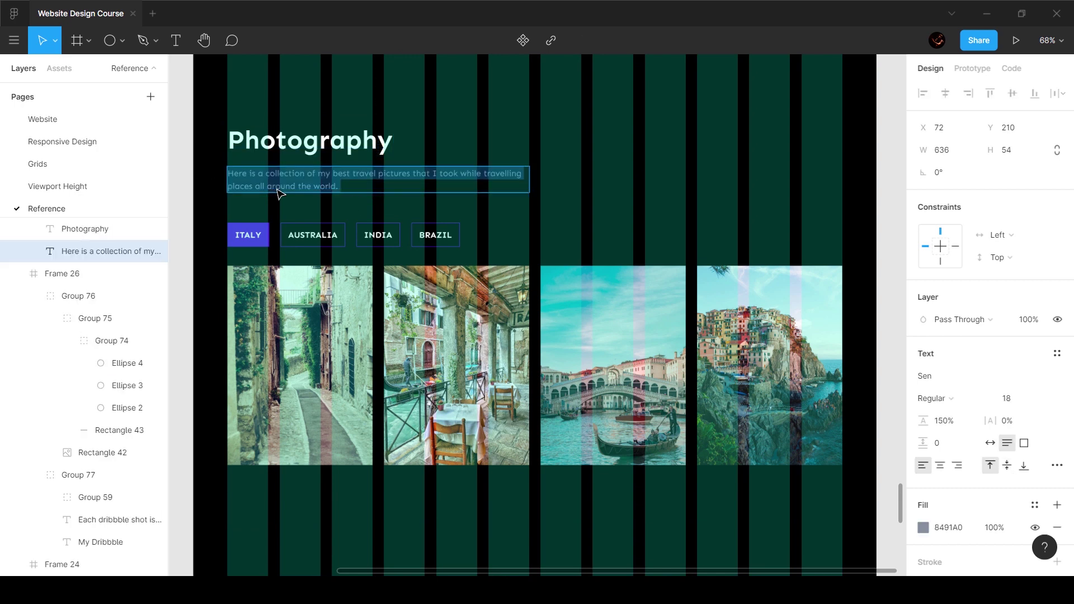
pyautogui.click(84, 119)
pyautogui.doubleClick(367, 235)
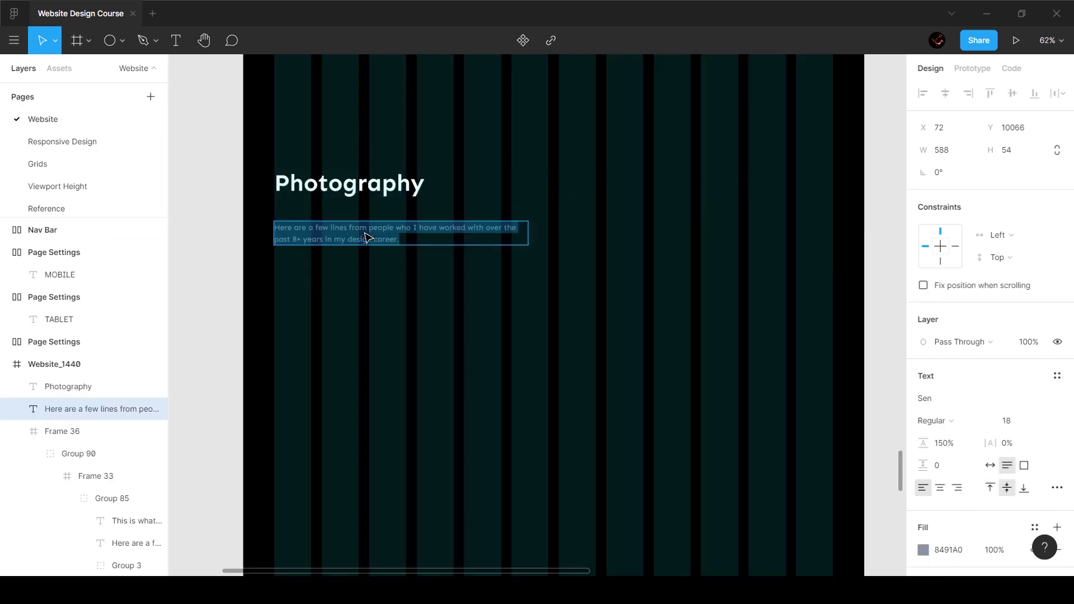
pyautogui.hotkey('ctrl', 'v')
pyautogui.click(257, 228)
# Set the vertical spacing between the Photography heading and its paragraph to 24 px, matching the Reference page.
pyautogui.click(347, 232)
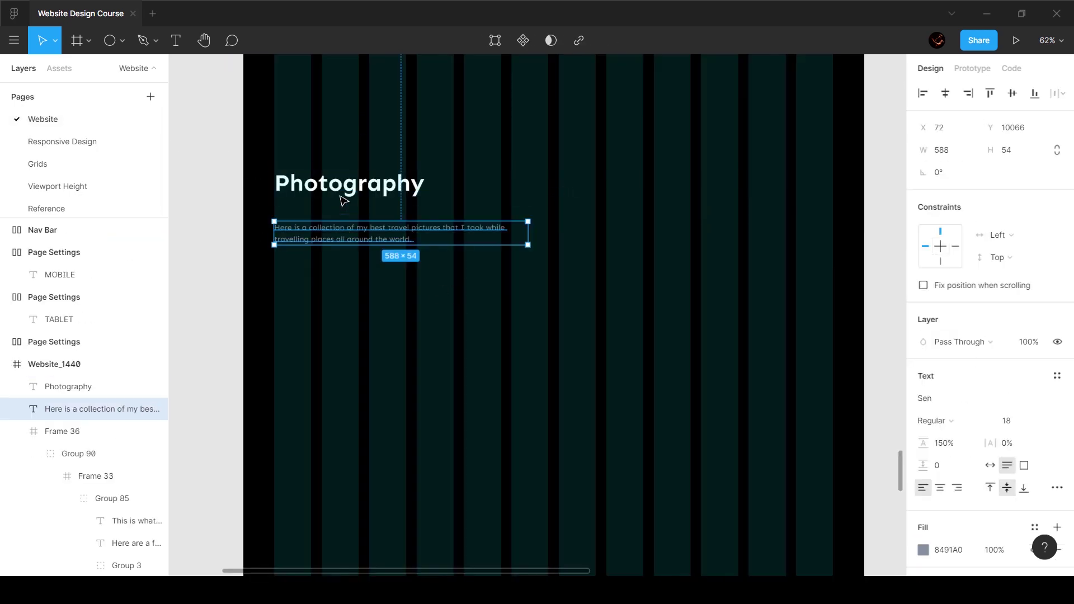
pyautogui.hotkey('shift', 'Up')
pyautogui.hotkey('shift', 'Up')
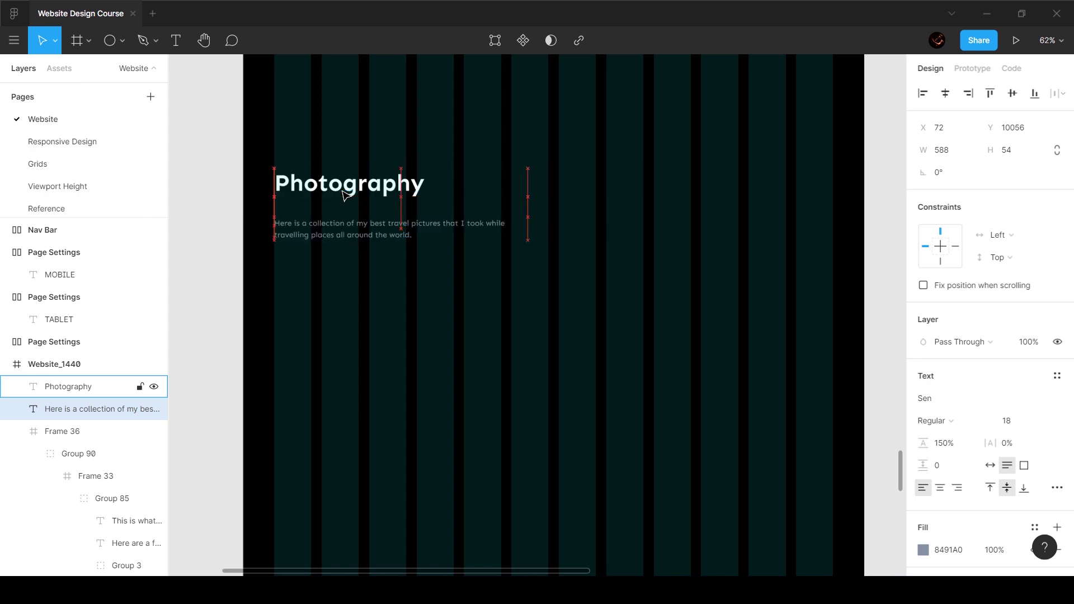
pyautogui.keyDown('shift'); pyautogui.click(345, 194); pyautogui.keyUp('shift')
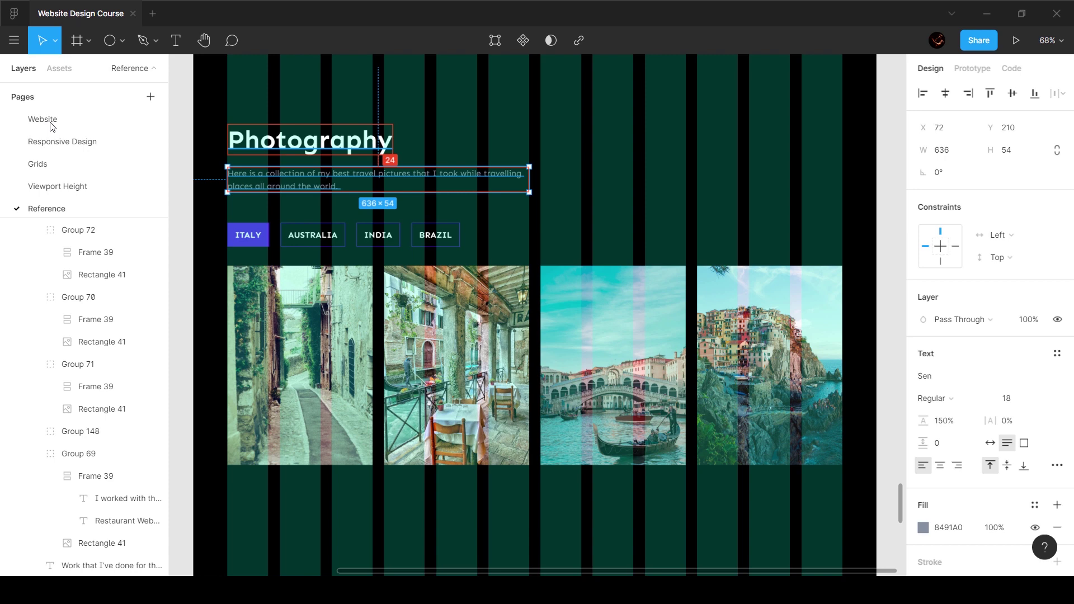
pyautogui.click(52, 125)
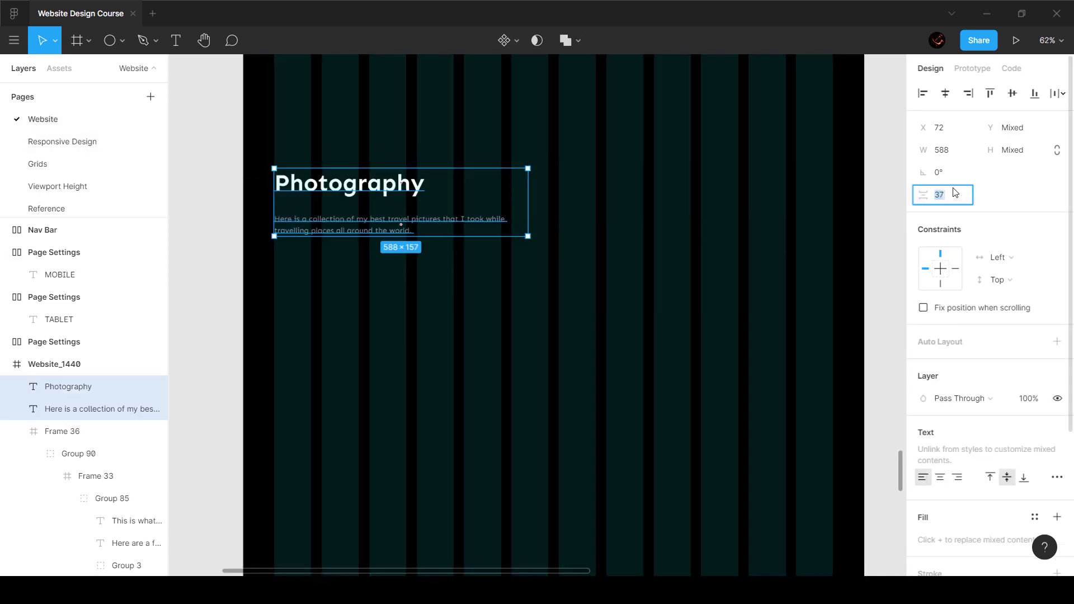
pyautogui.press('Return')
pyautogui.press('alt')
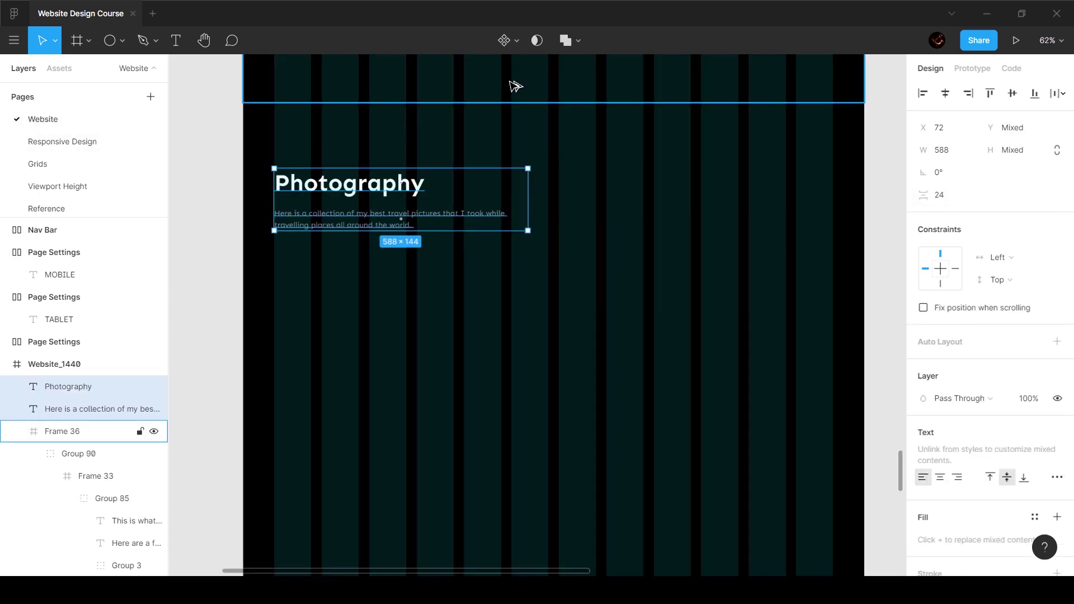
# Move the Photography heading and paragraph up together until they sit 120 px below the testimonials frame.
pyautogui.hotkey('shift', 'Up')
pyautogui.hotkey('shift', 'Up')
pyautogui.press('alt')
pyautogui.press('Up')
pyautogui.press('Up')
pyautogui.press('Up')
pyautogui.press('Up')
pyautogui.press('Up')
pyautogui.press('Up')
pyautogui.press('Up')
pyautogui.press('Up')
pyautogui.press('Up')
pyautogui.press('Up')
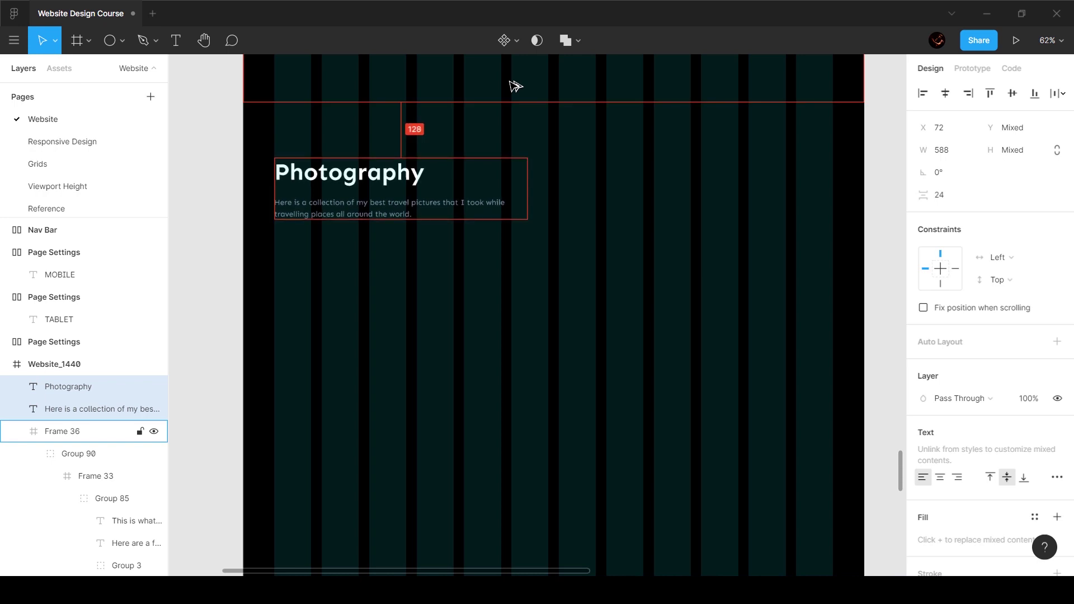
pyautogui.hotkey('shift', 'Up')
pyautogui.press('alt')
pyautogui.press('Down')
pyautogui.press('alt')
pyautogui.press('Down')
pyautogui.press('Down')
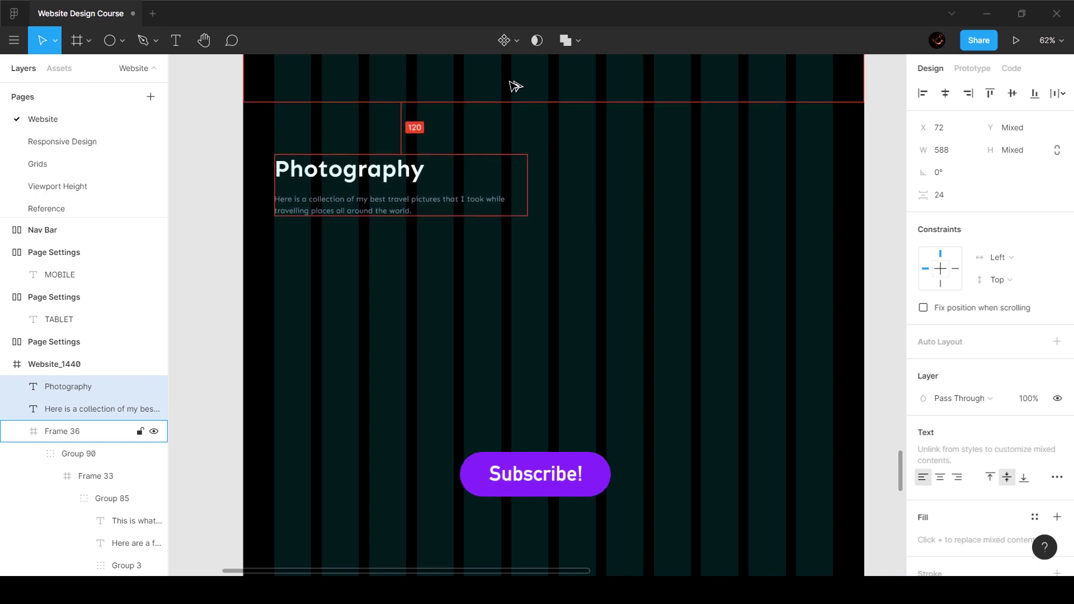
pyautogui.click(592, 201)
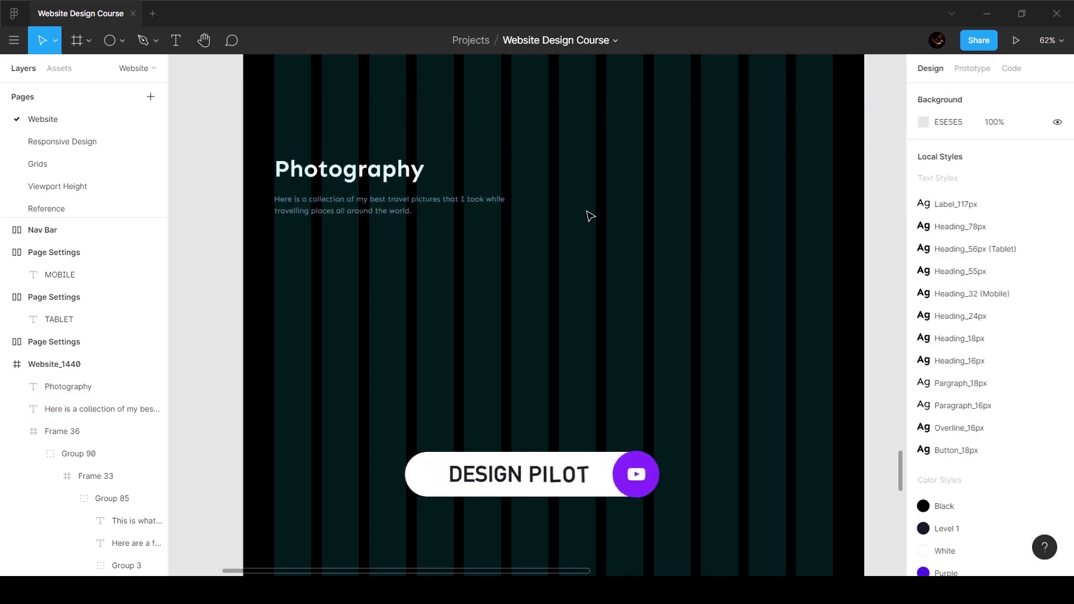
# Examine the auto layout padding of the ITALY button in the Reference page's Photography section.
pyautogui.click(137, 214)
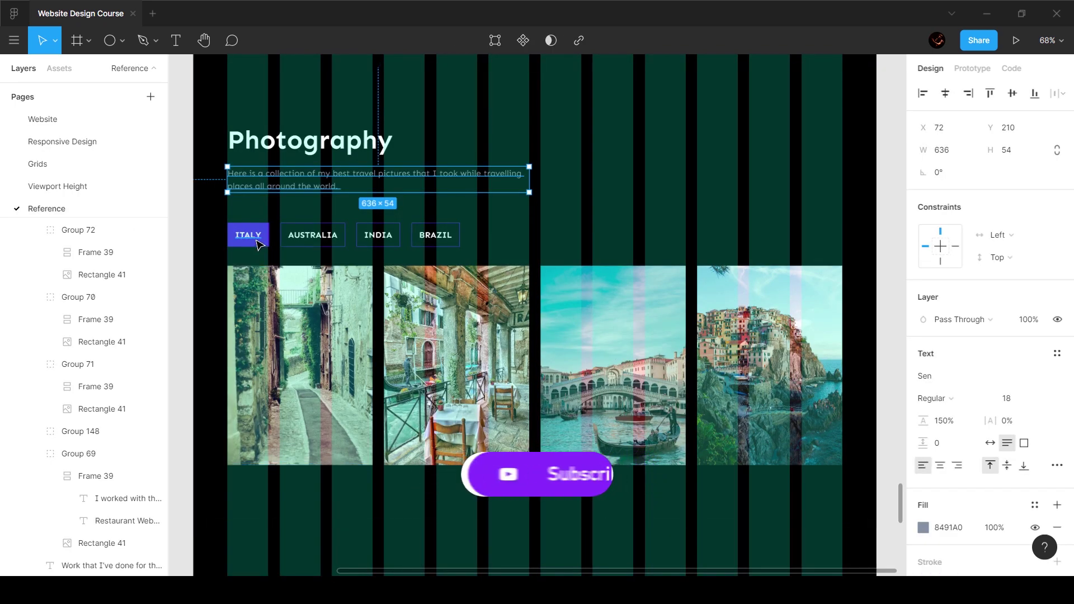
pyautogui.click(278, 267)
pyautogui.click(234, 245)
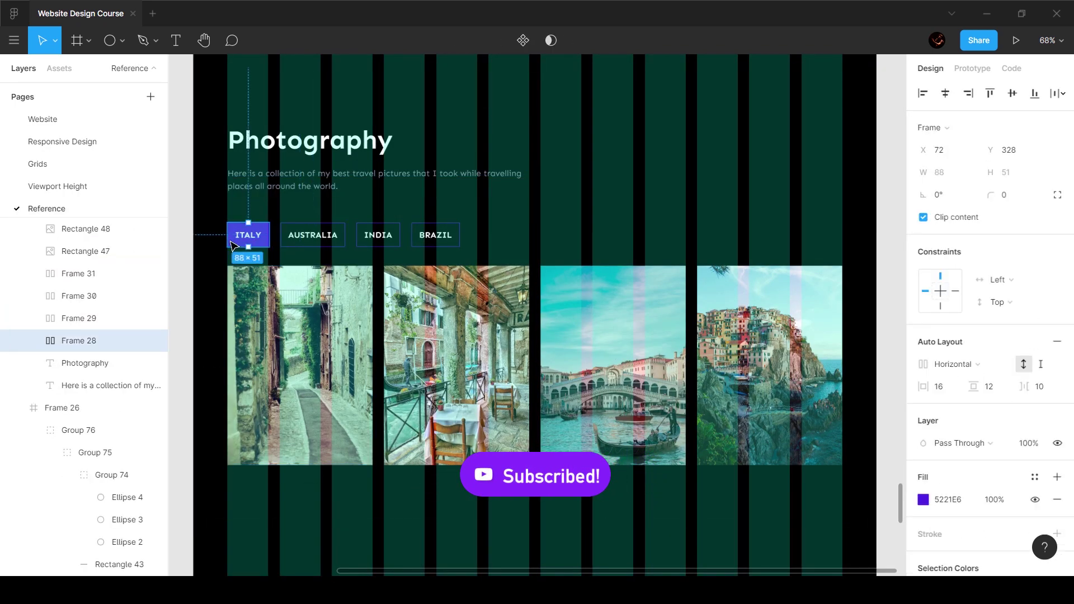
# Copy the VIEW ALL PROJECTS button from the projects section and place the copy below the Photography paragraph, aligned with its left edge.
pyautogui.click(79, 118)
pyautogui.keyDown('ctrl'); pyautogui.scroll(-3, 560, 257); pyautogui.keyUp('ctrl')
pyautogui.scroll(5, 594, 304)
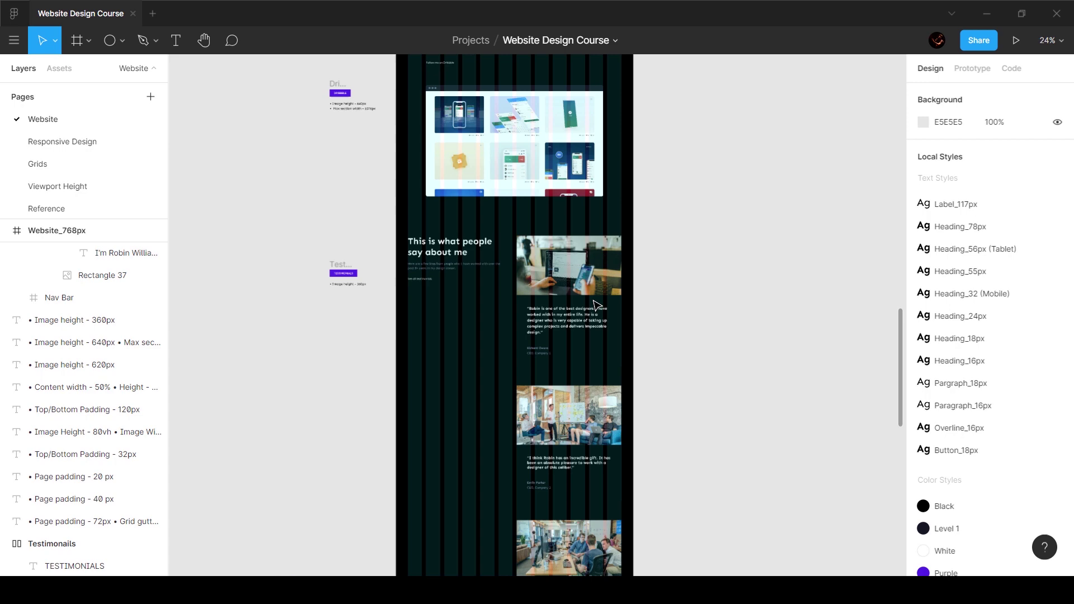
pyautogui.scroll(6, 587, 280)
pyautogui.keyDown('ctrl'); pyautogui.click(568, 248); pyautogui.keyUp('ctrl')
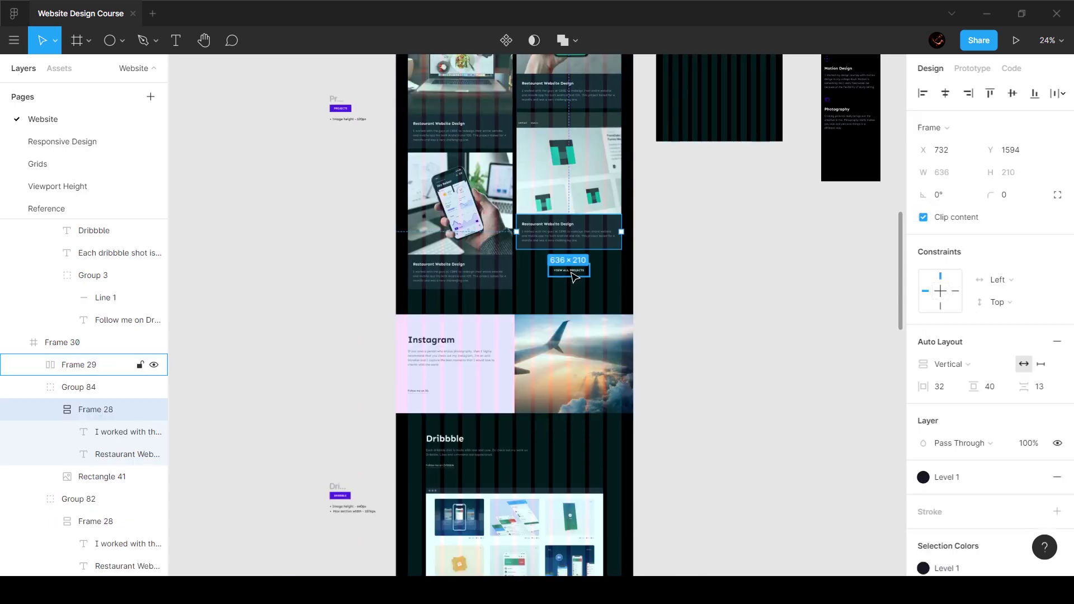
pyautogui.click(569, 272)
pyautogui.scroll(-11, 570, 286)
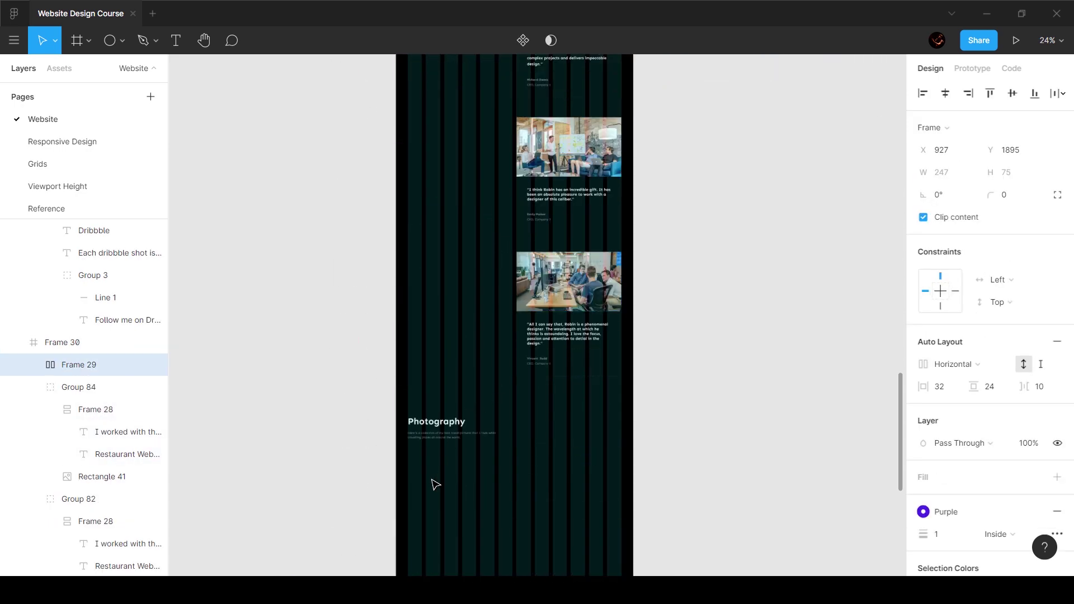
pyautogui.keyDown('ctrl'); pyautogui.scroll(5, 436, 484); pyautogui.keyUp('ctrl')
pyautogui.click(434, 388)
pyautogui.hotkey('ctrl', 'v')
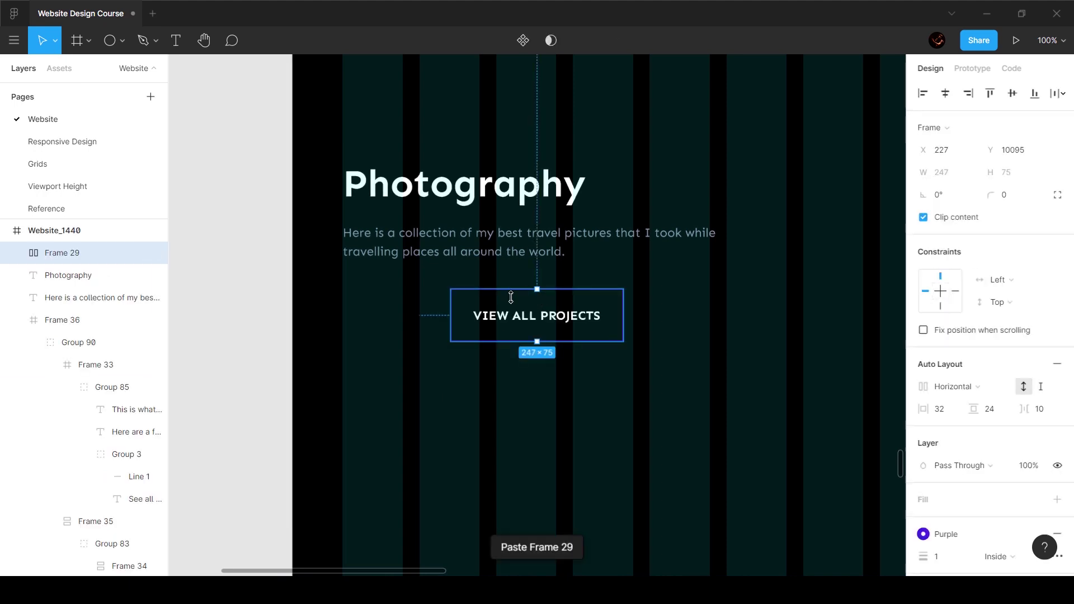
pyautogui.moveTo(510, 297); pyautogui.dragTo(412, 326)
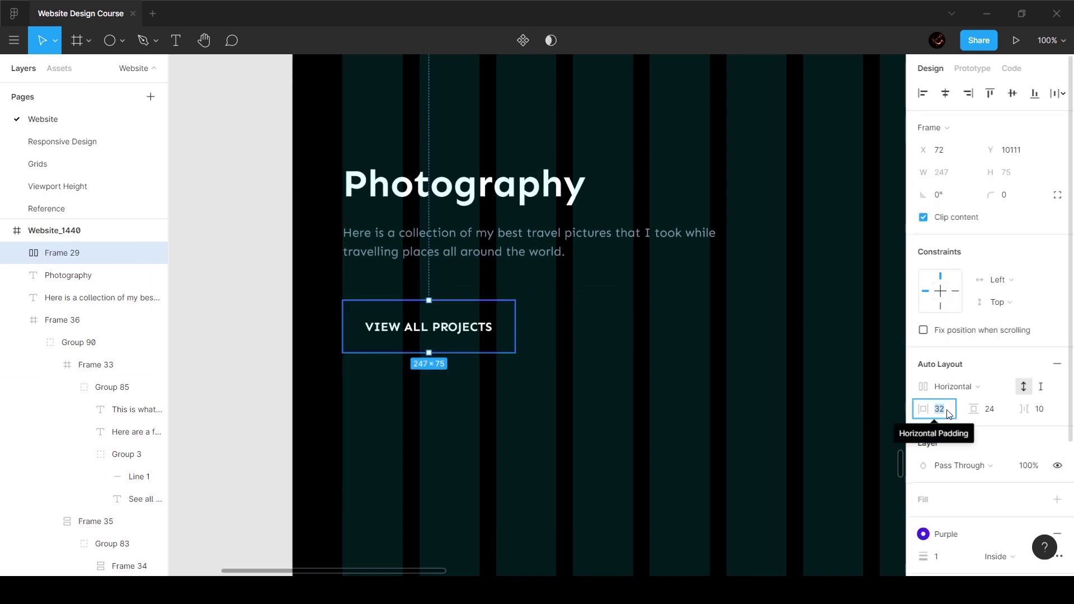
# Set the copied button's auto layout padding to 16 horizontally and 12 vertically.
pyautogui.write('16')
pyautogui.press('Return')
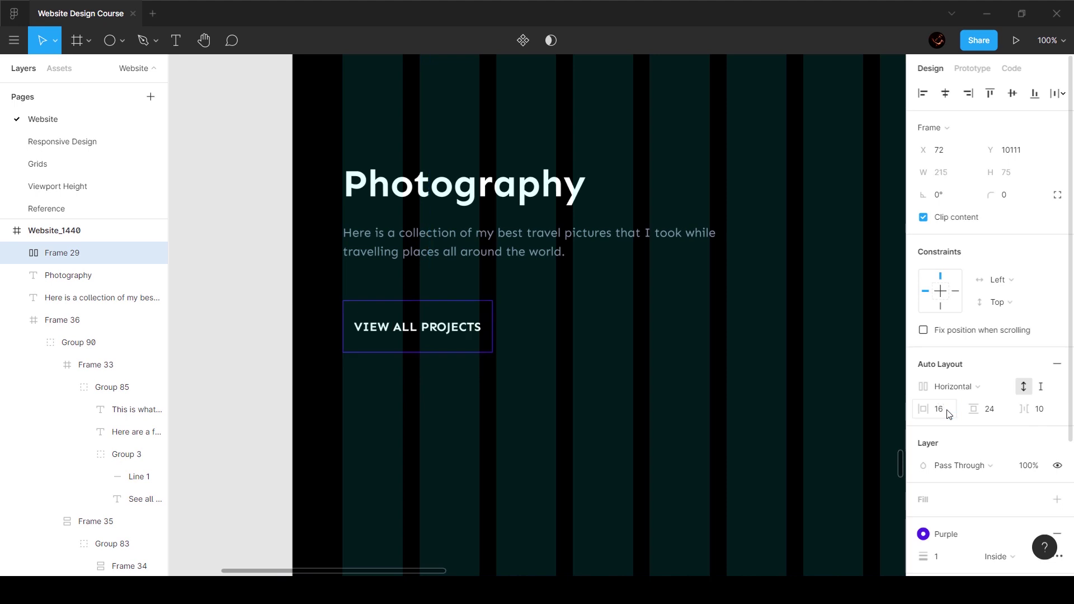
pyautogui.click(1001, 414)
pyautogui.write('12')
pyautogui.press('Return')
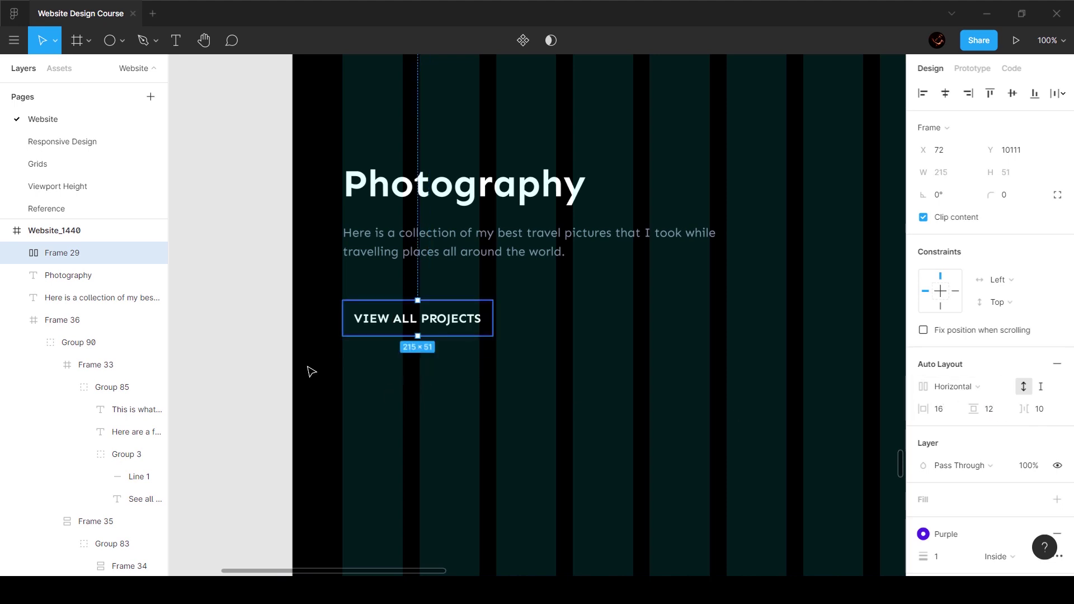
# Replace the copied button's label with "ITALY", following the button names on the Reference page.
pyautogui.click(77, 206)
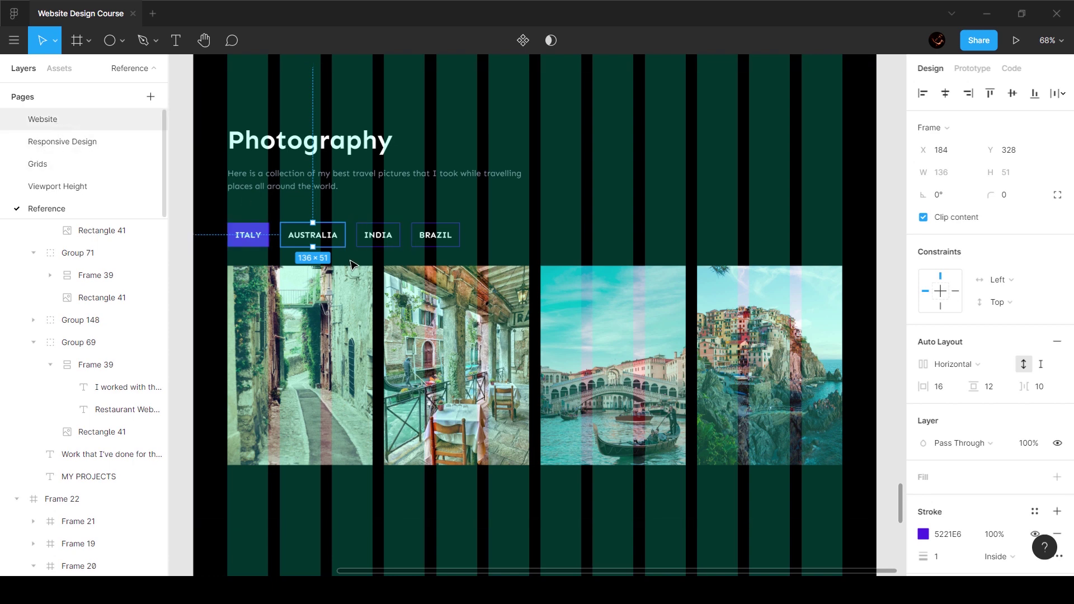
pyautogui.click(36, 118)
pyautogui.doubleClick(426, 315)
pyautogui.write('ITALY')
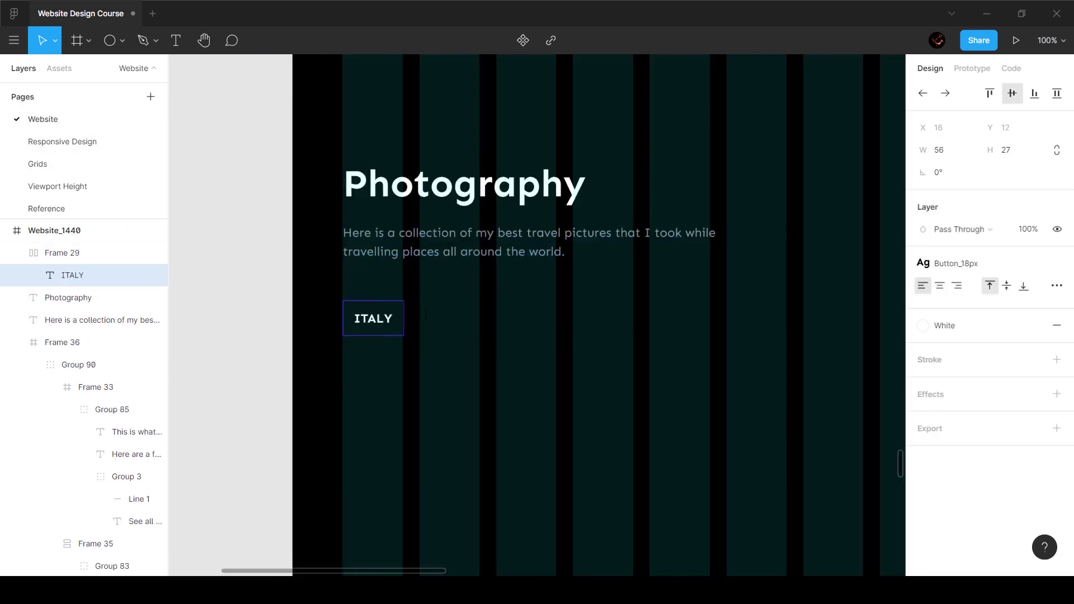
pyautogui.press('Escape')
pyautogui.click(402, 369)
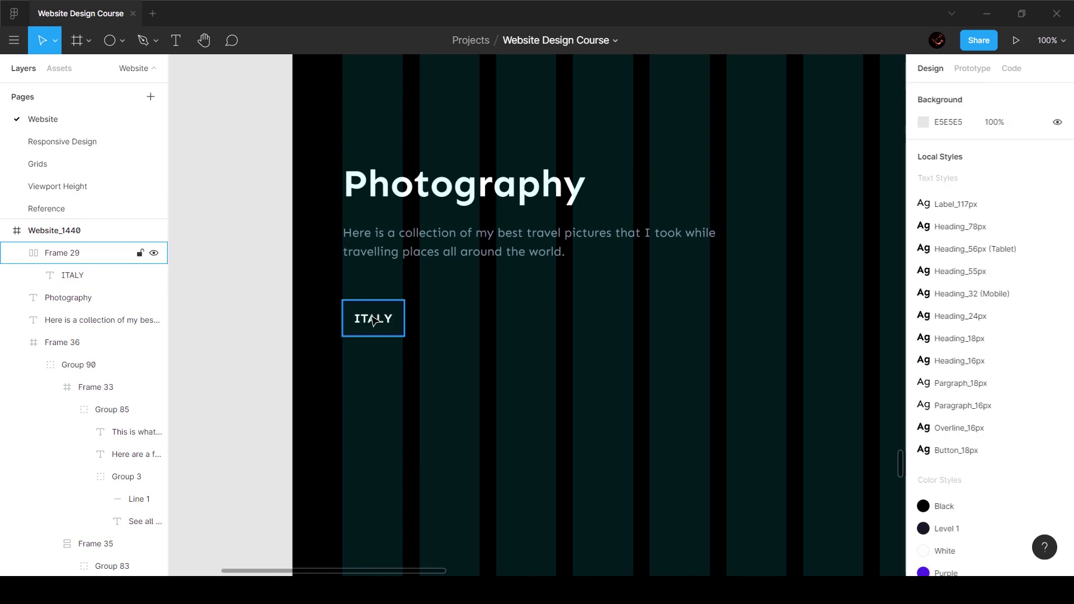
# Duplicate the ITALY button to its right and change the copy's label to "AUSTRALIA".
pyautogui.moveTo(372, 319); pyautogui.dragTo(450, 322)
pyautogui.doubleClick(449, 322)
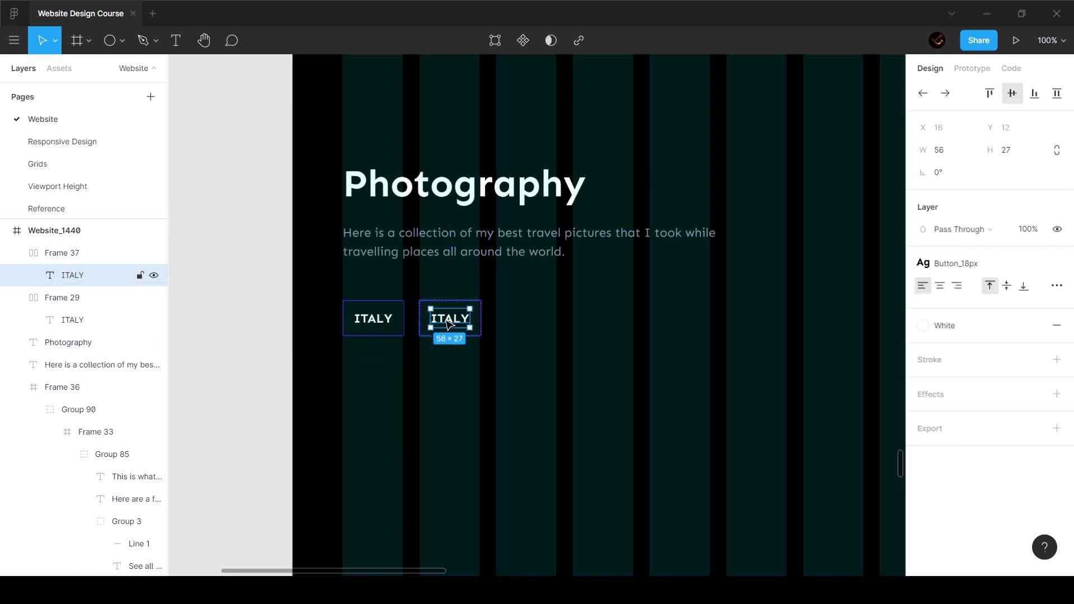
pyautogui.doubleClick(449, 324)
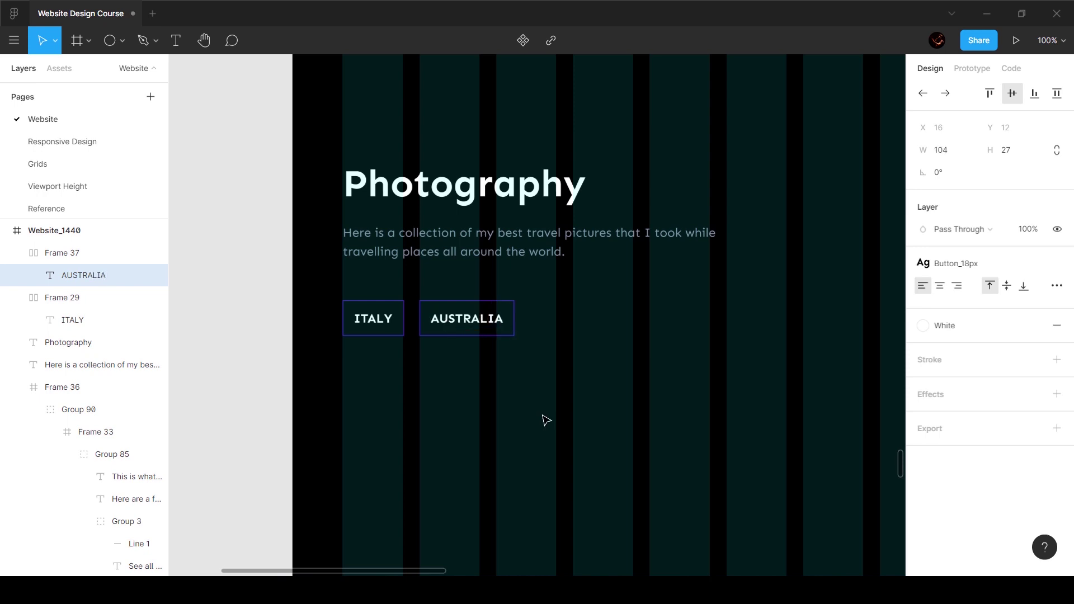
pyautogui.press('Escape')
pyautogui.click(513, 384)
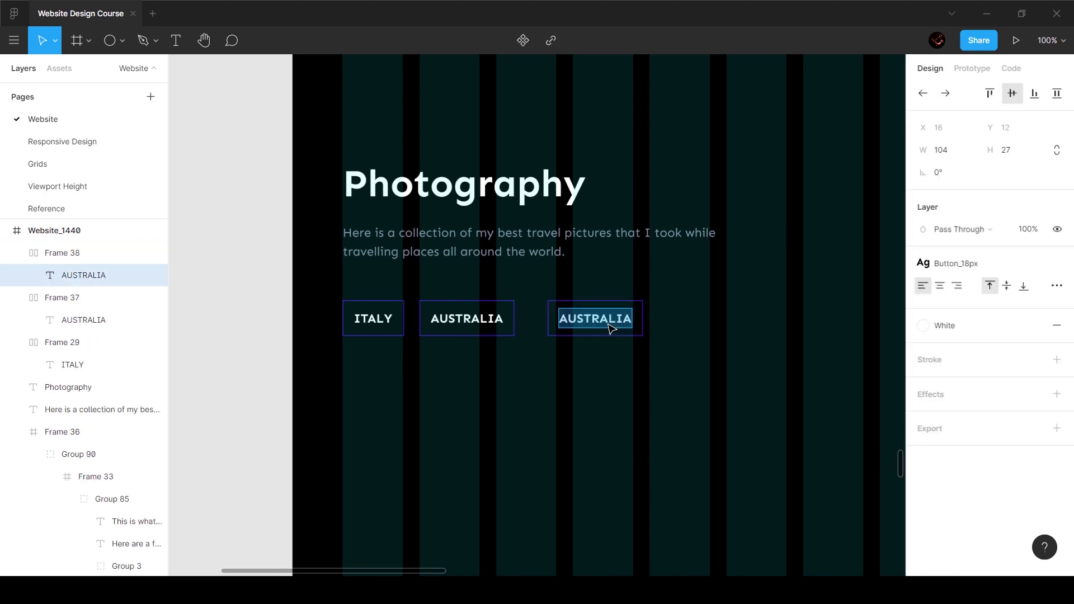
# Add two more button copies to the right of AUSTRALIA and label them "INDIA" and "BRAZIL".
pyautogui.write('INDIA')
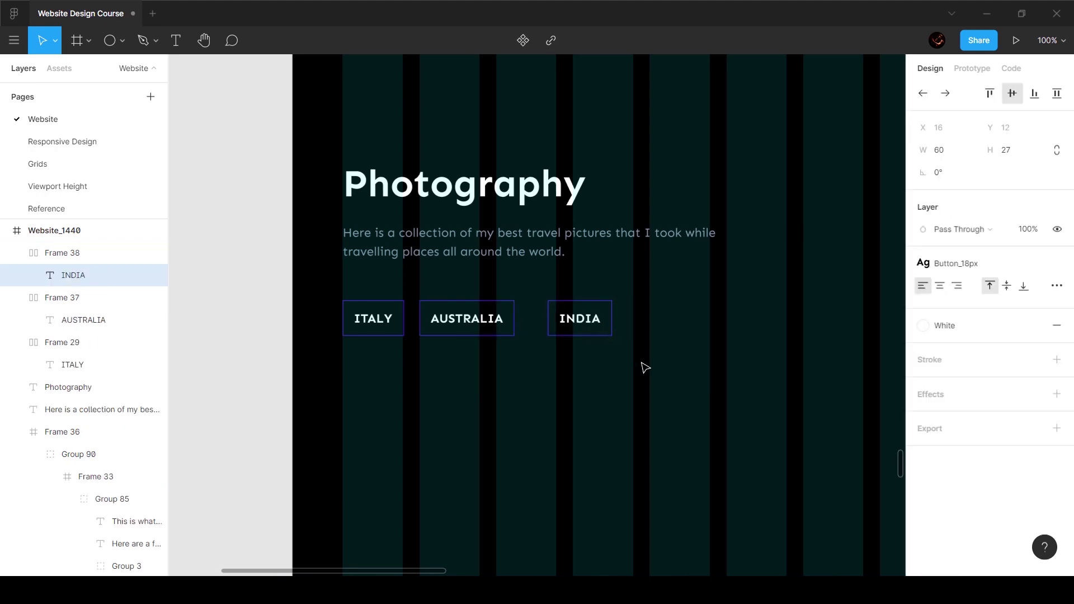
pyautogui.click(645, 368)
pyautogui.click(590, 318)
pyautogui.keyDown('alt'); pyautogui.moveTo(590, 318); pyautogui.dragTo(667, 327); pyautogui.keyUp('alt')
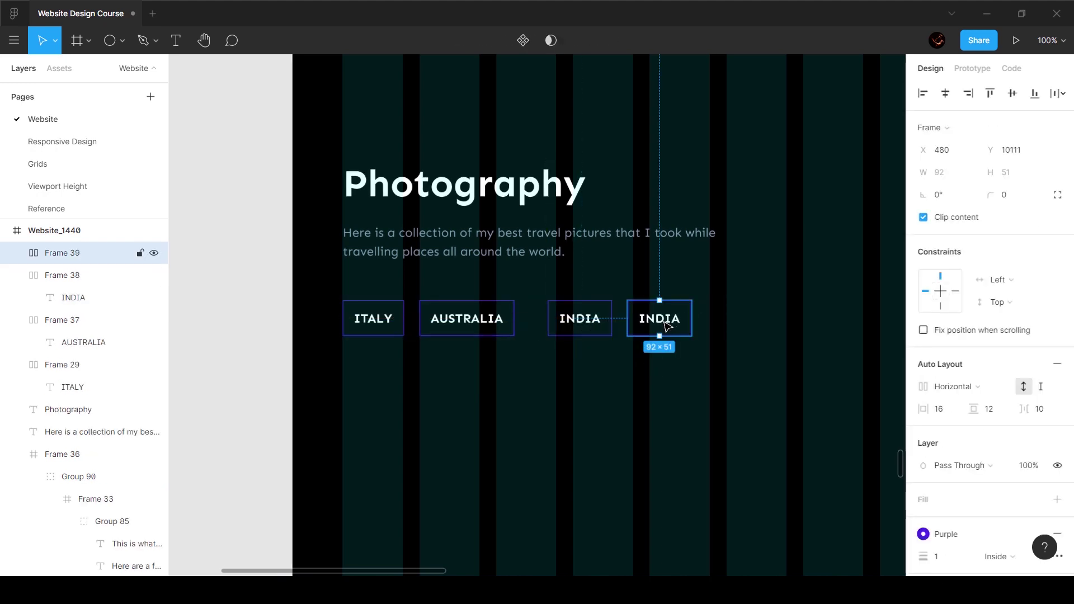
pyautogui.doubleClick(667, 327)
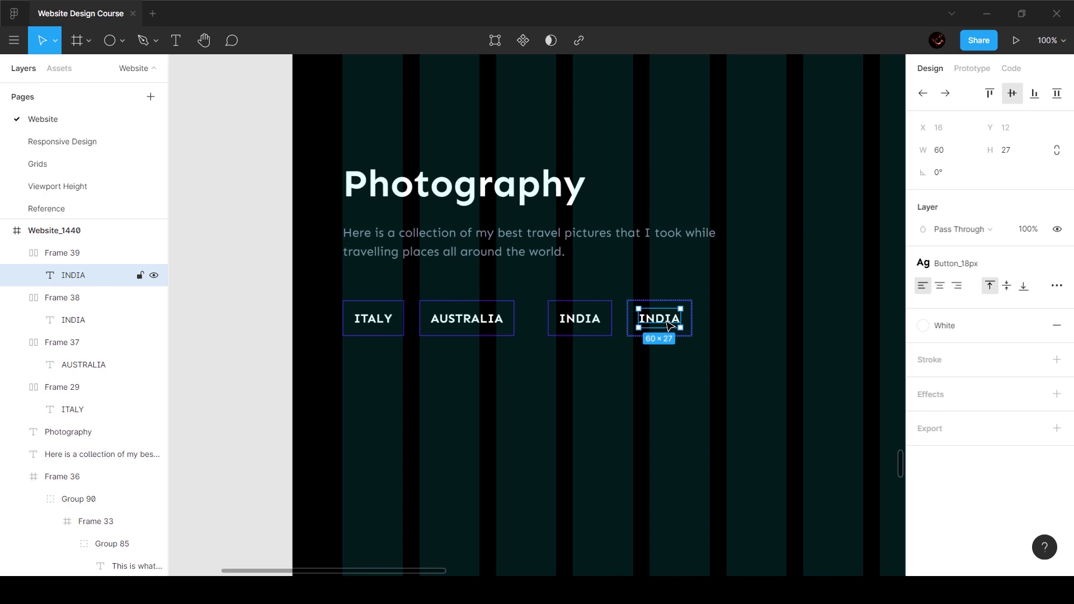
pyautogui.doubleClick(667, 321)
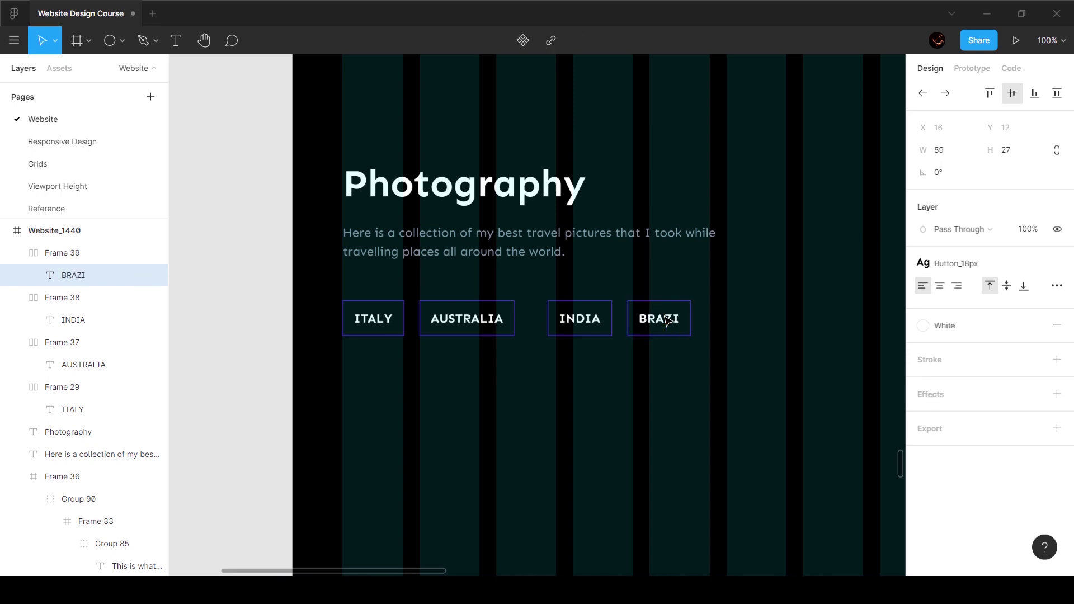
# Combine the four country buttons into one horizontal auto layout frame with 24 px spacing between items.
pyautogui.moveTo(747, 405); pyautogui.dragTo(336, 297)
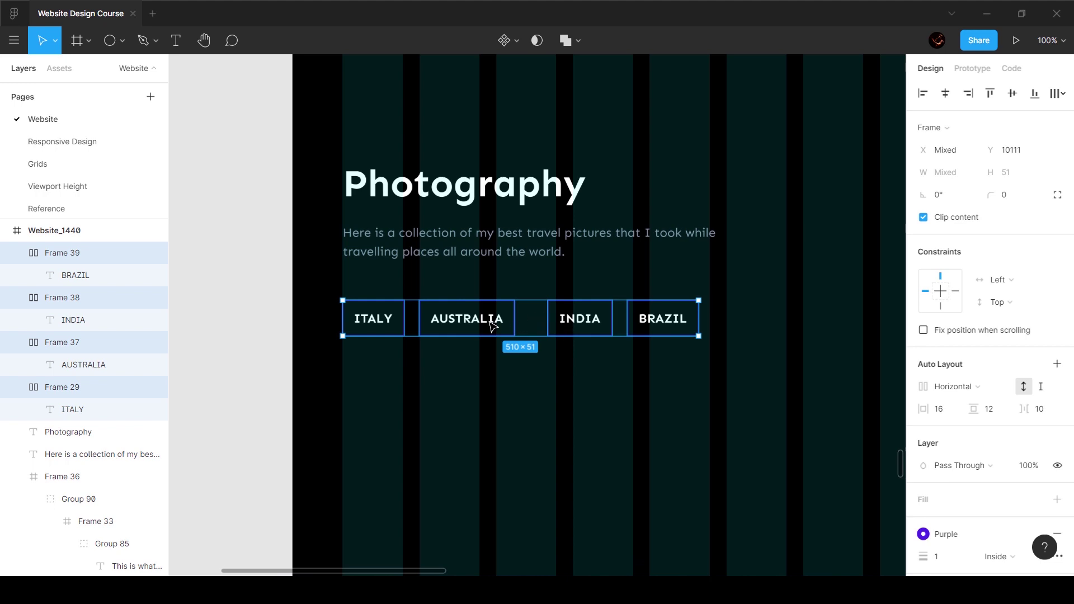
pyautogui.rightClick(506, 319)
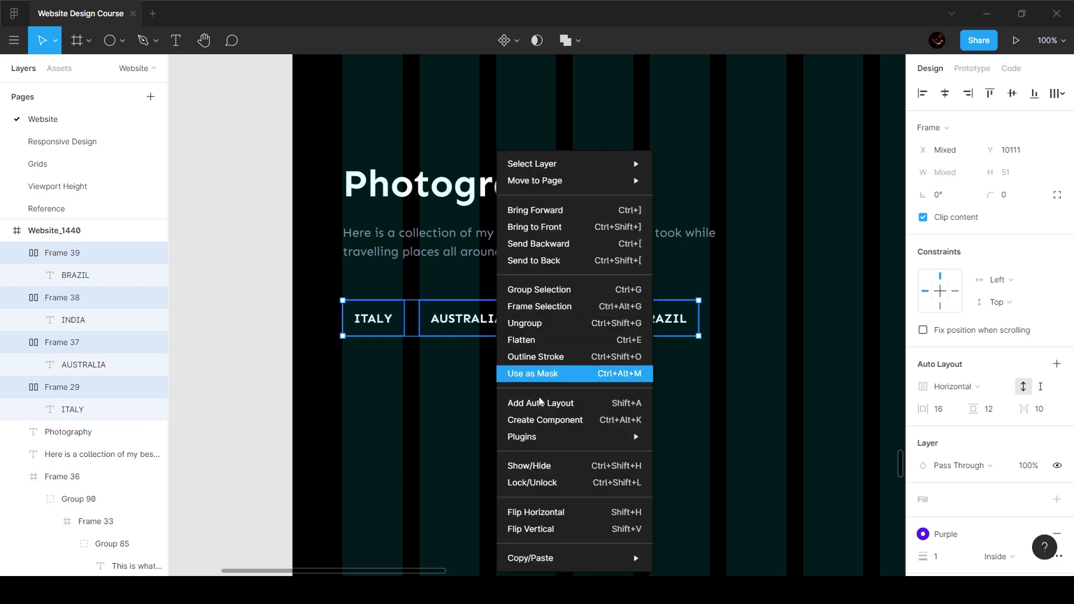
pyautogui.click(604, 403)
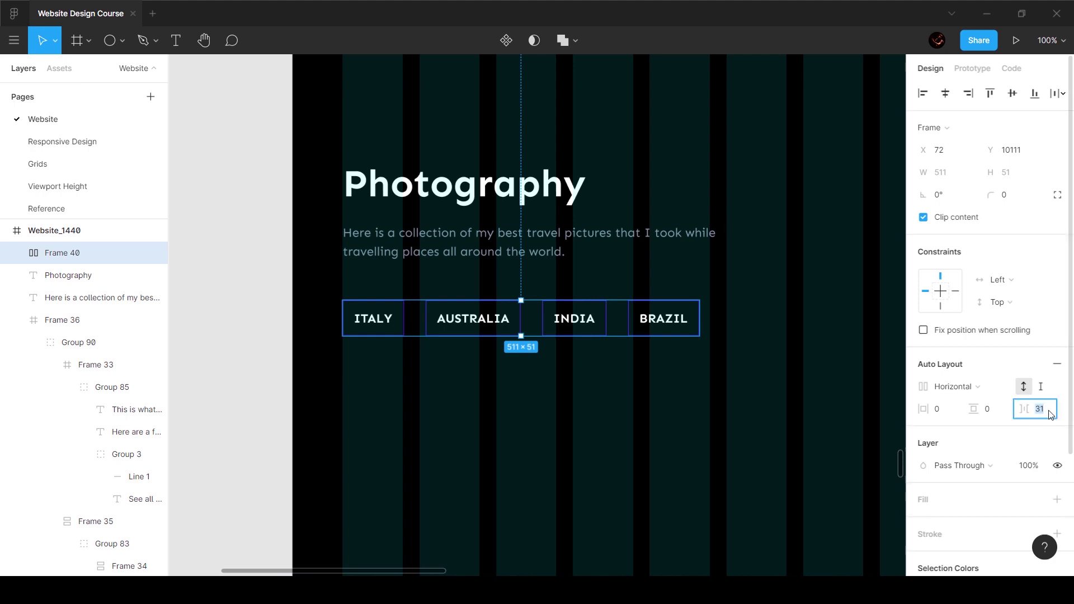
pyautogui.click(1050, 414)
pyautogui.write('24')
pyautogui.press('Return')
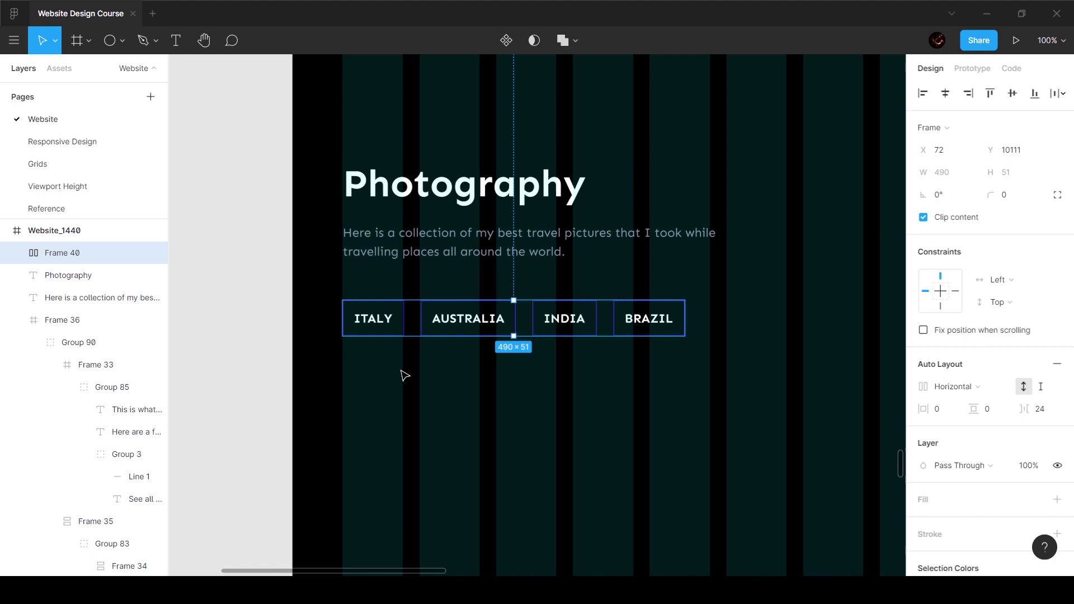
# Fill the ITALY button inside the row with the Purple color style.
pyautogui.click(383, 373)
pyautogui.keyDown('ctrl'); pyautogui.click(436, 329); pyautogui.keyUp('ctrl')
pyautogui.click(355, 328)
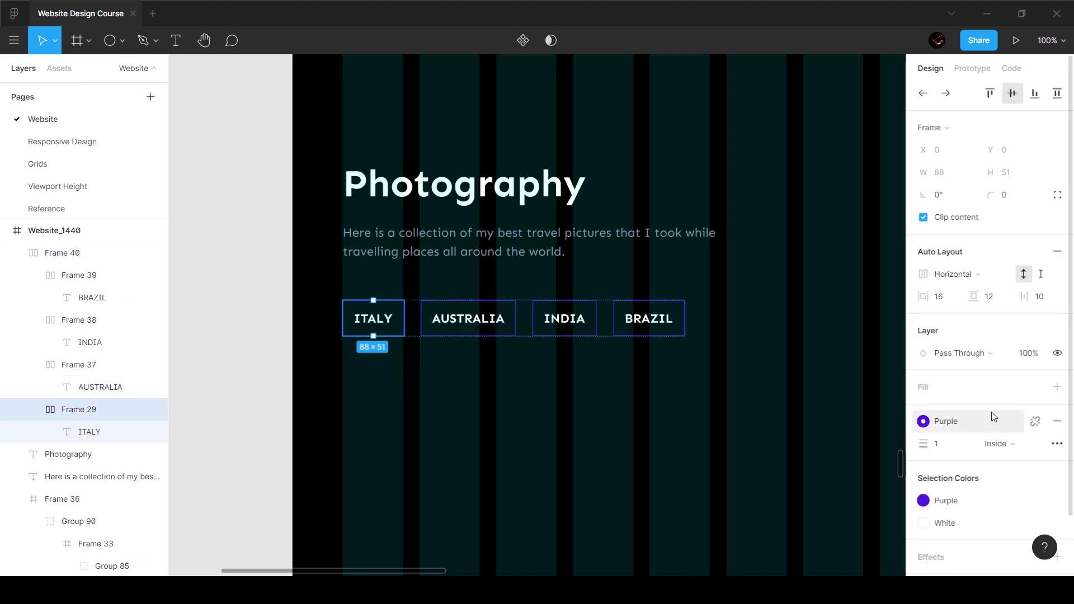
pyautogui.click(1034, 387)
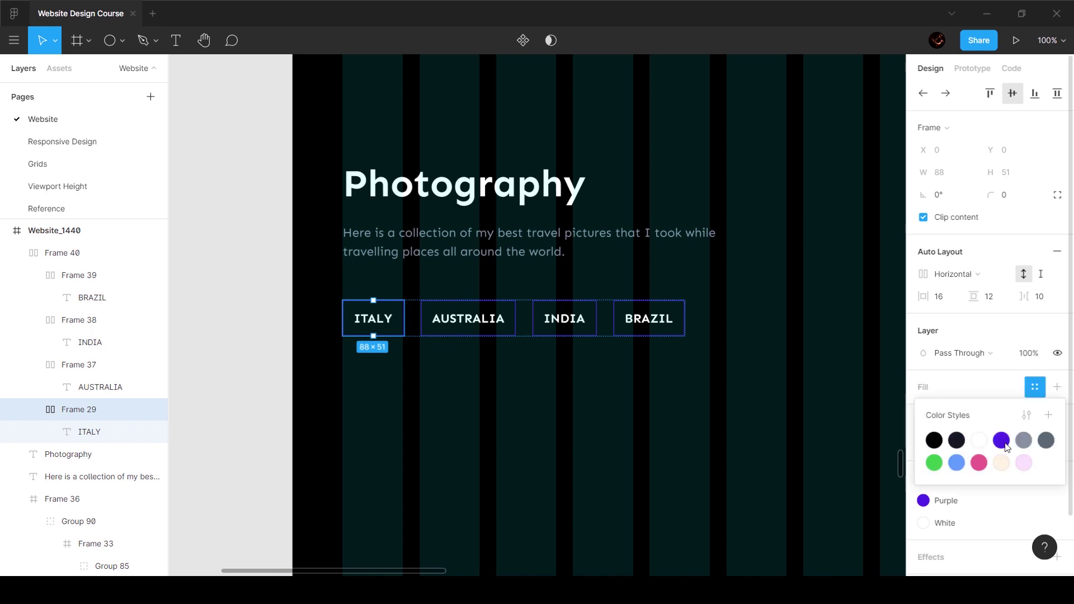
pyautogui.click(1001, 441)
pyautogui.click(682, 431)
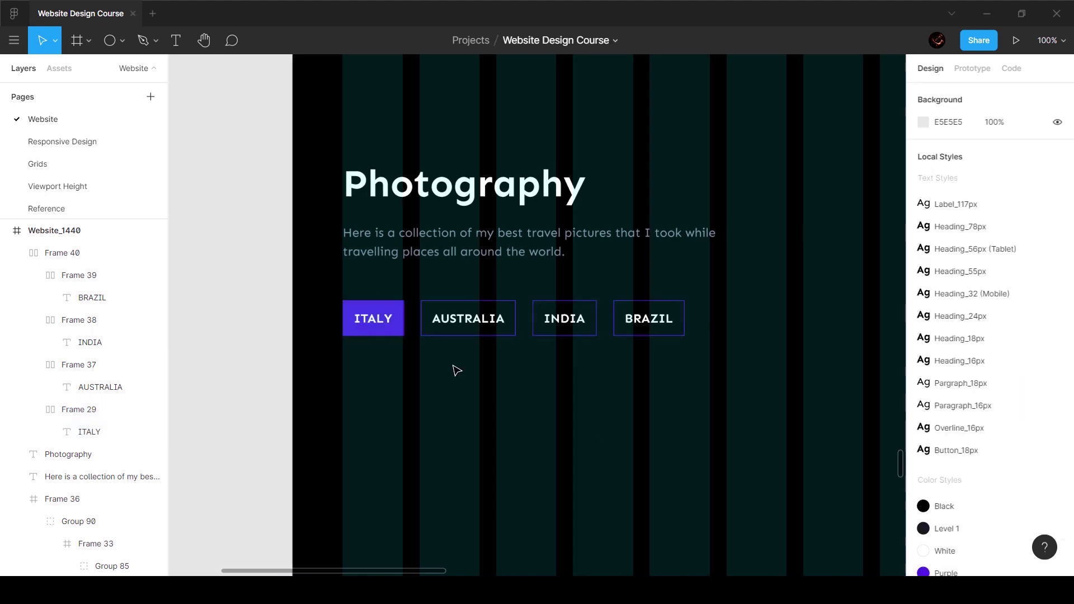
# Move the country button row up 11 px towards the paragraph, checking the gap between them.
pyautogui.click(386, 317)
pyautogui.press('alt')
pyautogui.hotkey('shift', 'Up')
pyautogui.press('alt')
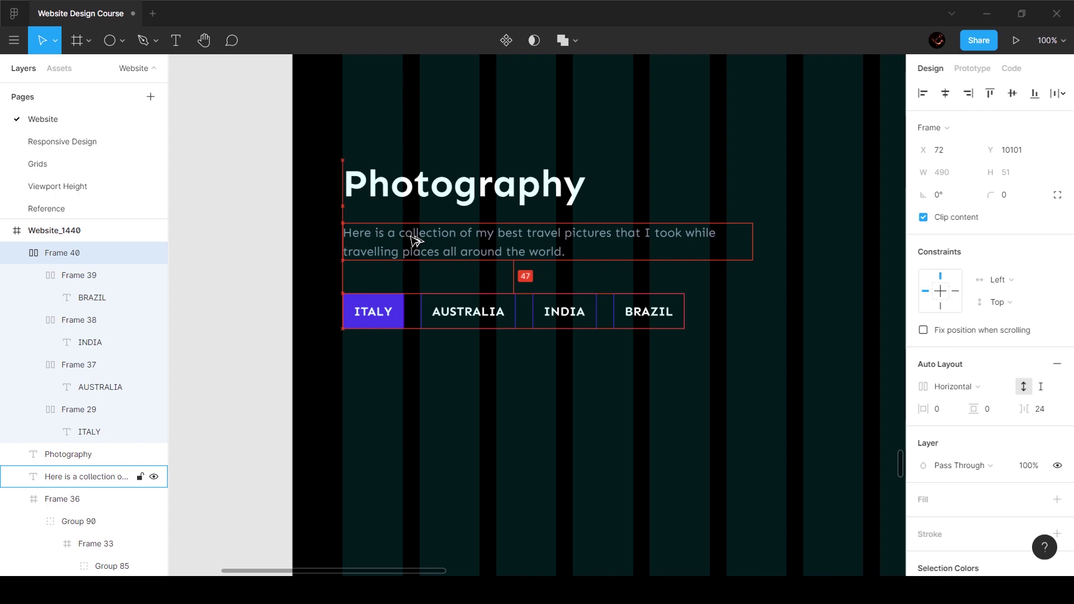
pyautogui.press('Up')
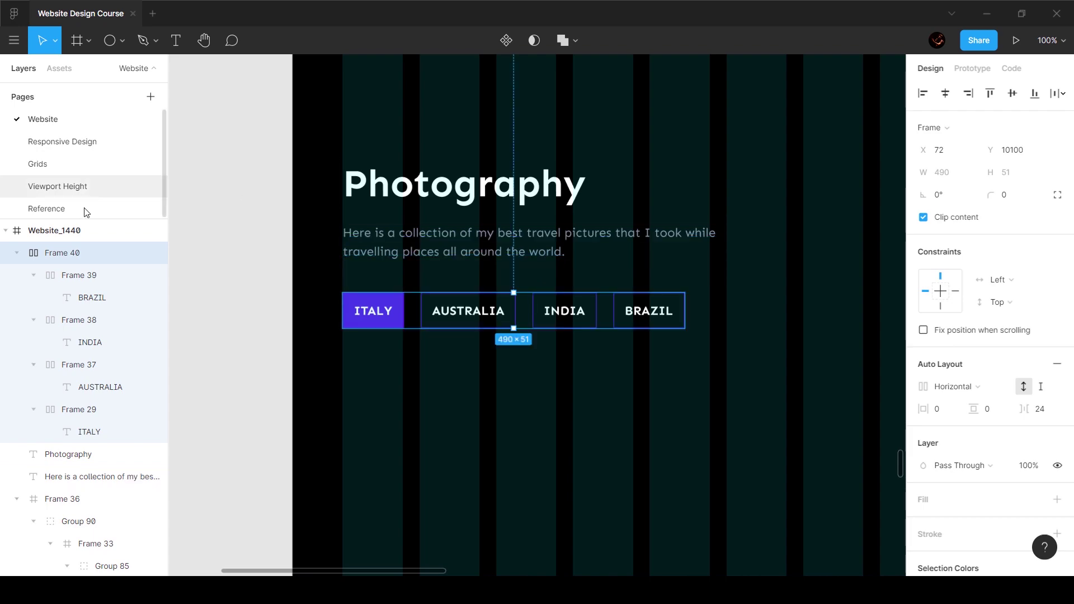
# Set the vertical spacing between the Photography paragraph and the country button row to 64 px, after consulting the Reference page.
pyautogui.click(46, 208)
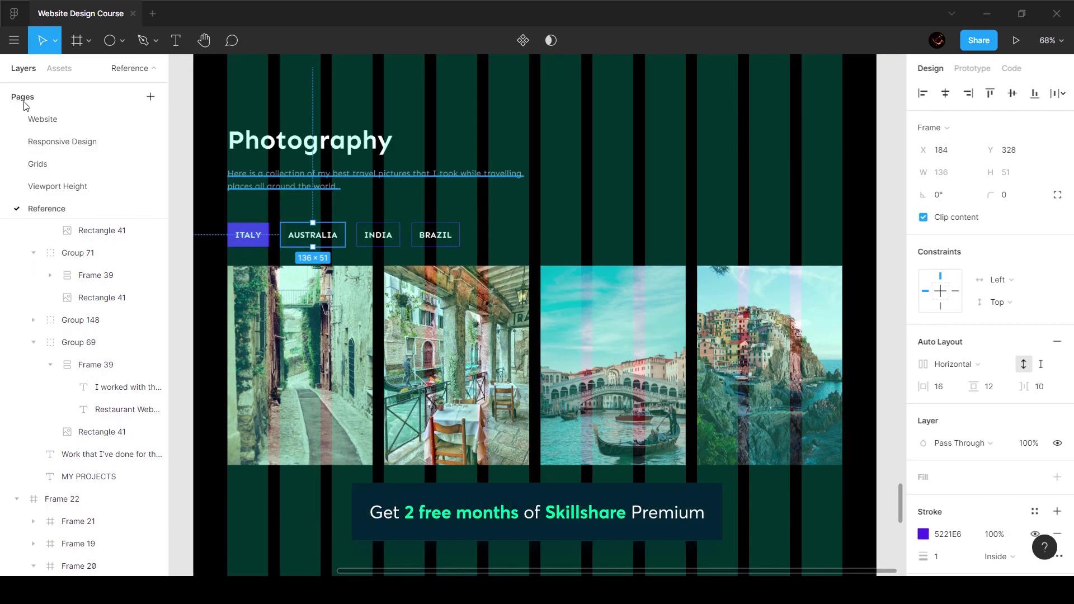
pyautogui.click(42, 119)
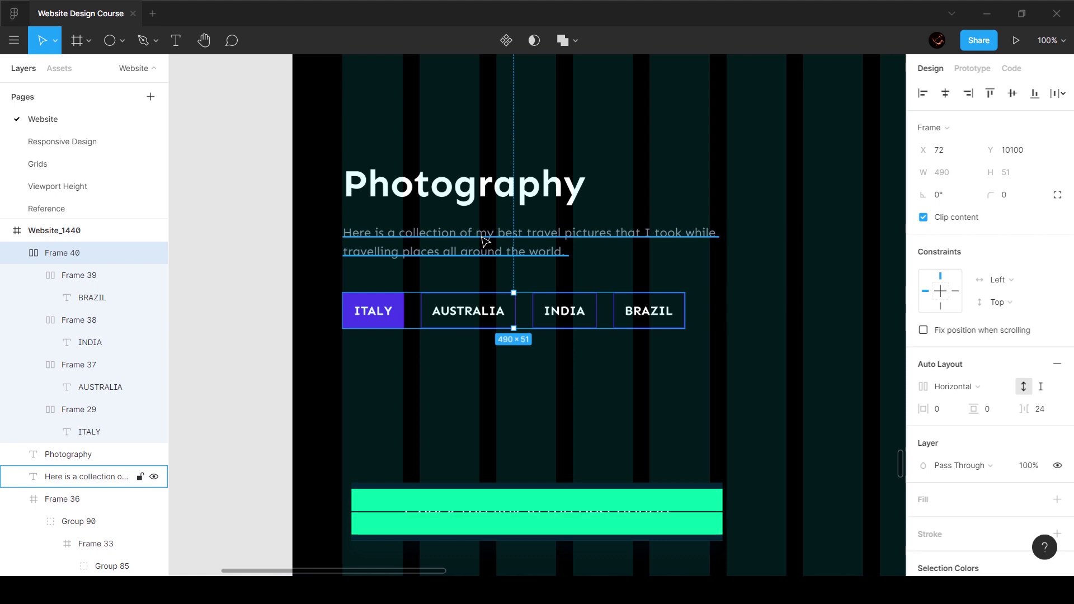
pyautogui.hotkey('shift', 'Down')
pyautogui.hotkey('shift', 'Down')
pyautogui.keyDown('shift'); pyautogui.click(482, 240); pyautogui.keyUp('shift')
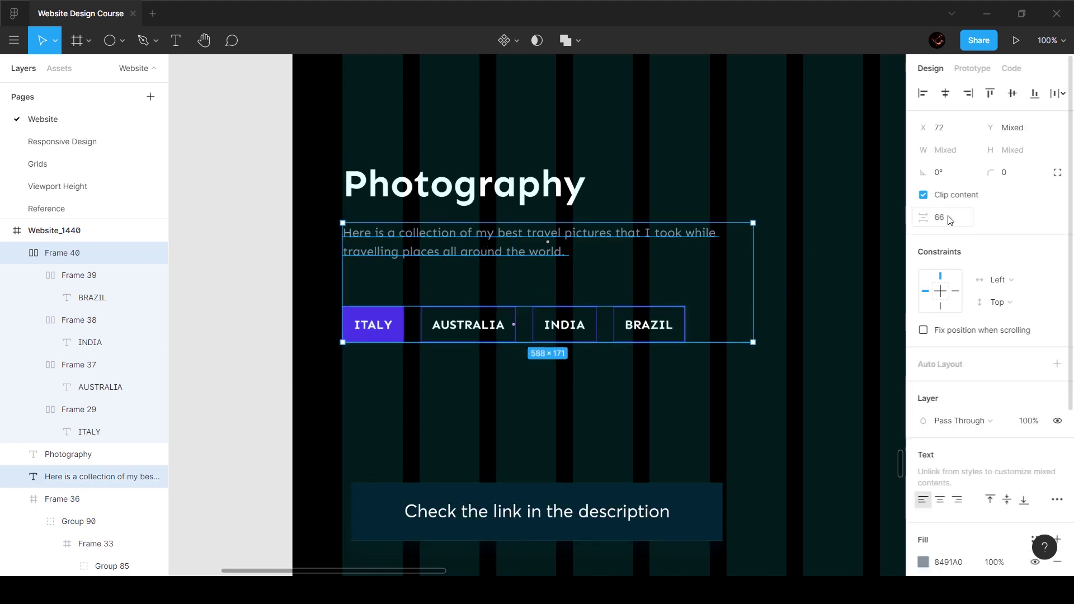
pyautogui.click(674, 407)
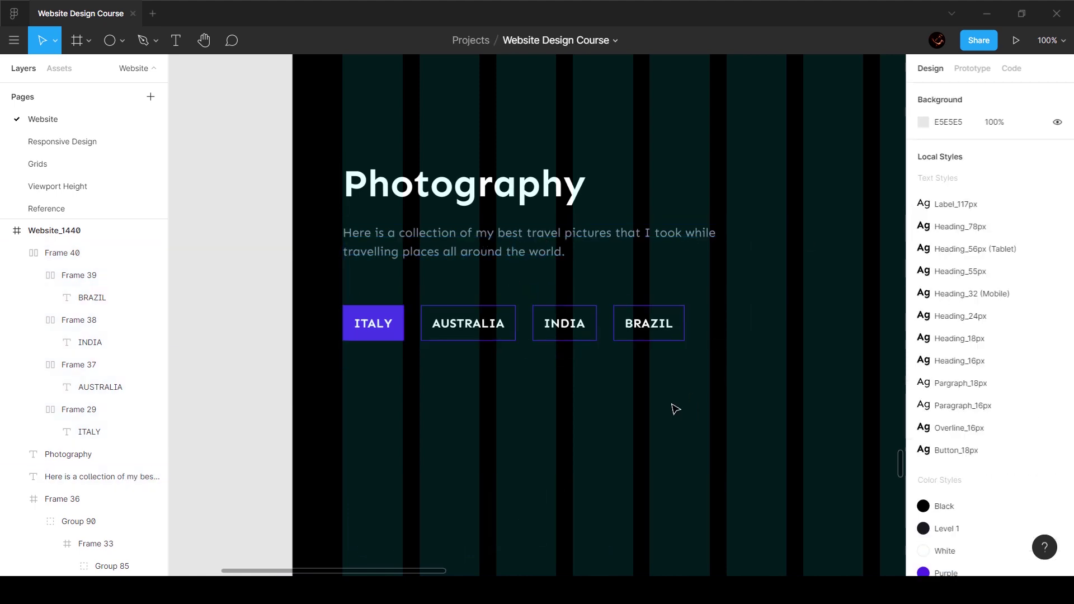
pyautogui.scroll(-4, 674, 408)
pyautogui.hscroll(5, 674, 409)
pyautogui.scroll(-3, 674, 410)
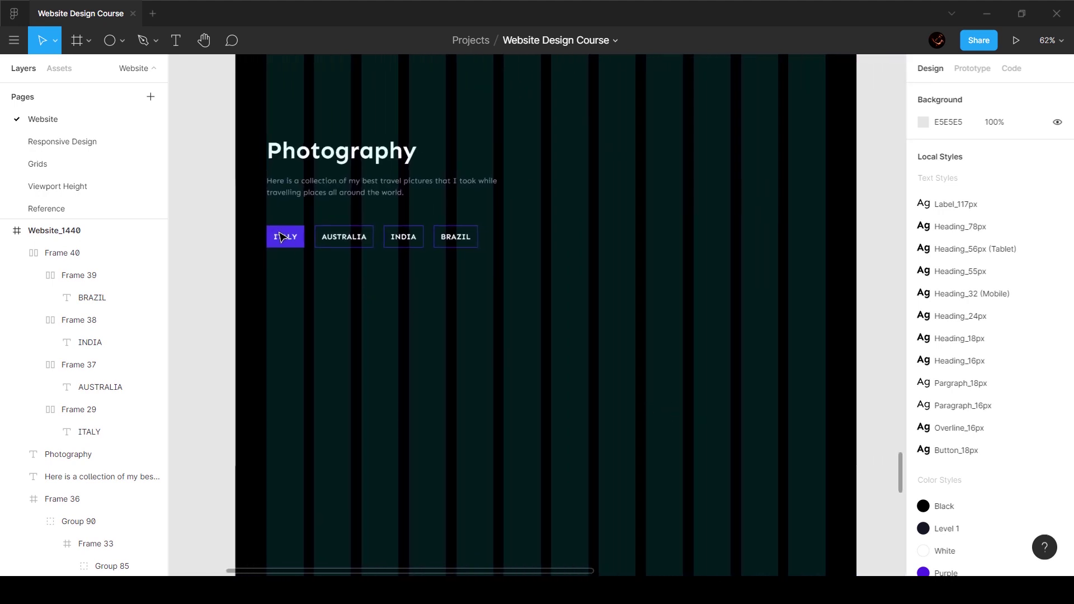
pyautogui.click(288, 238)
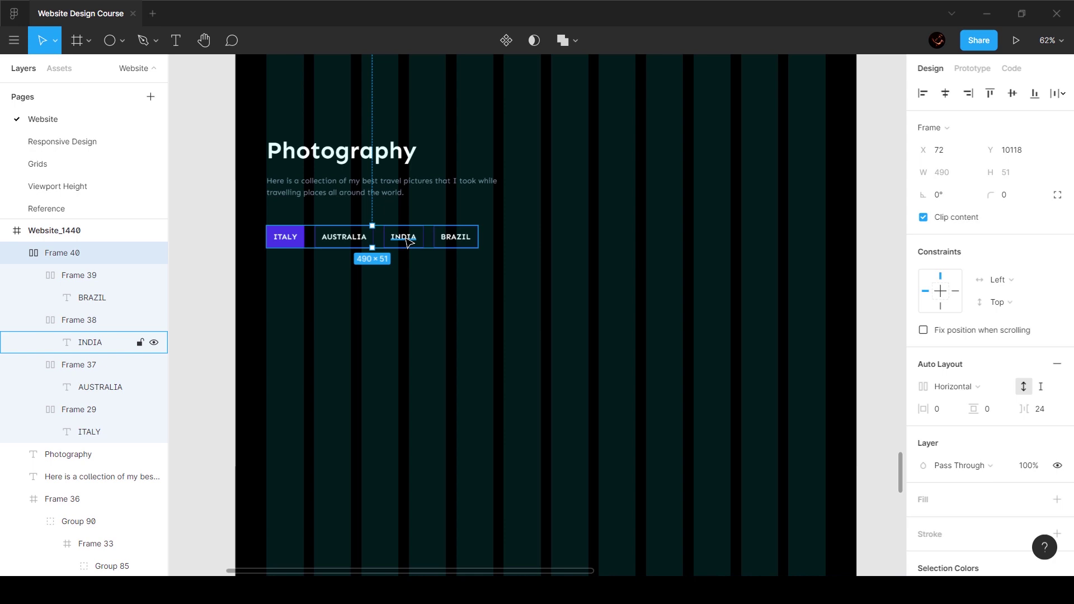
pyautogui.click(406, 242)
pyautogui.click(455, 239)
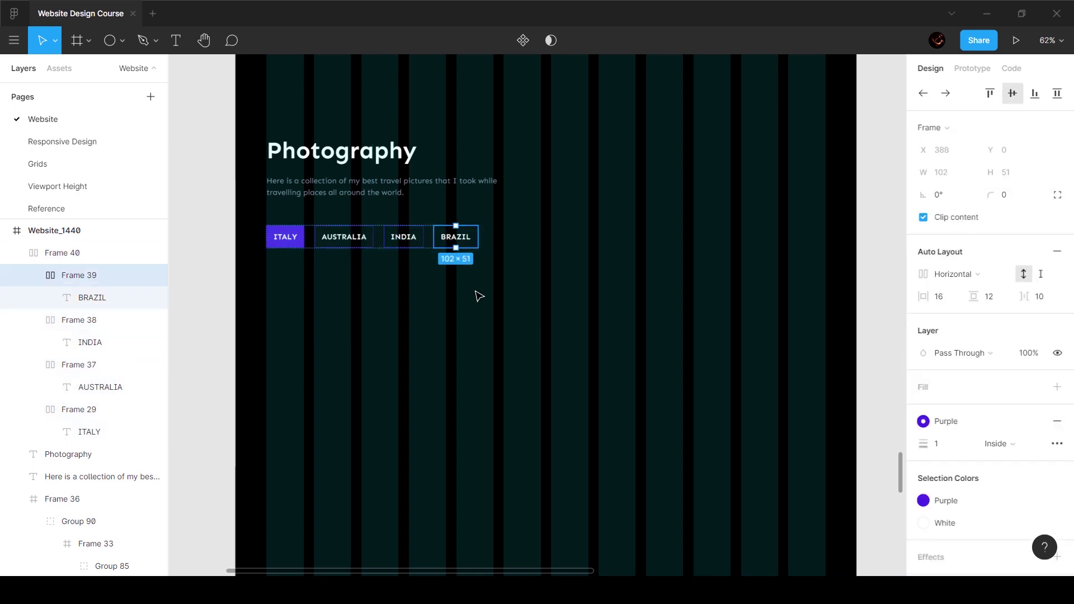
# Duplicate the BRAZIL button at the end of the country button row and delete the original BRAZIL button.
pyautogui.hotkey('ctrl', 'v')
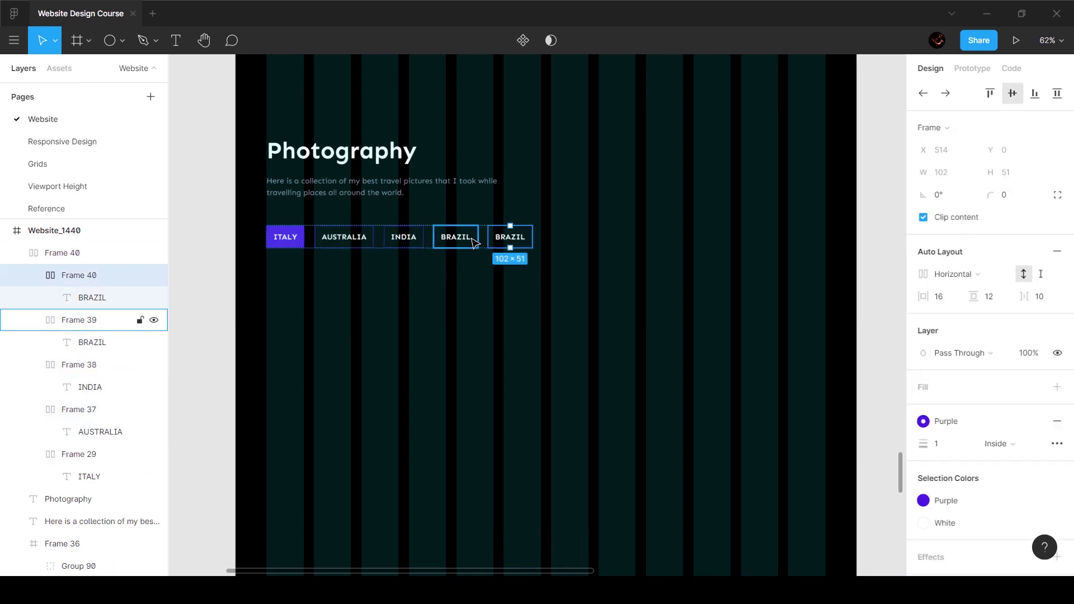
pyautogui.click(473, 239)
pyautogui.press('Delete')
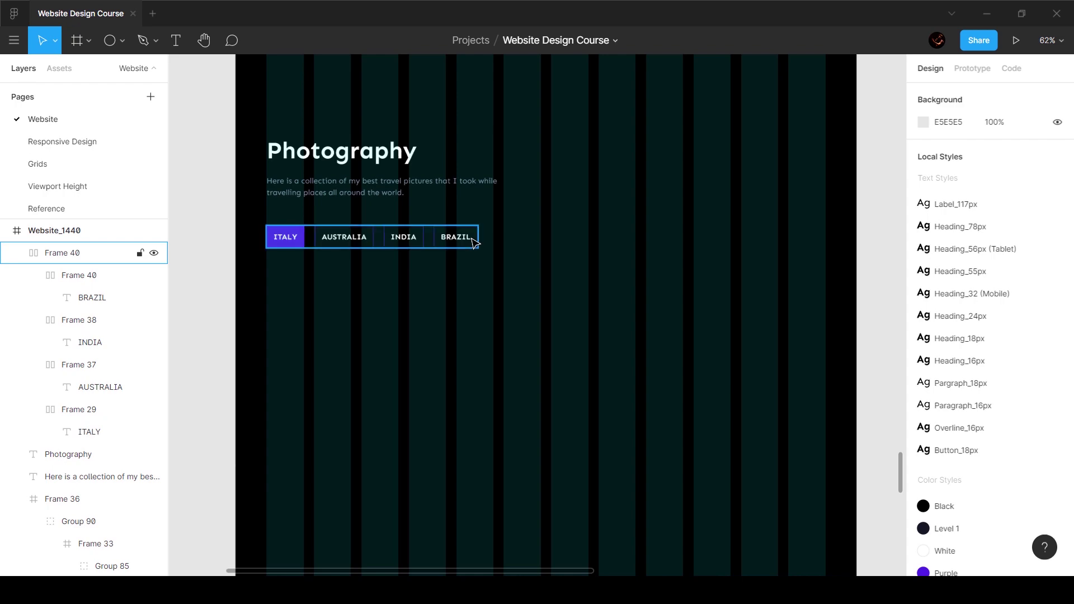
# Copy the four Italy travel photos from the Reference page into the Website page's Photography section, placing them below the country buttons.
pyautogui.click(87, 210)
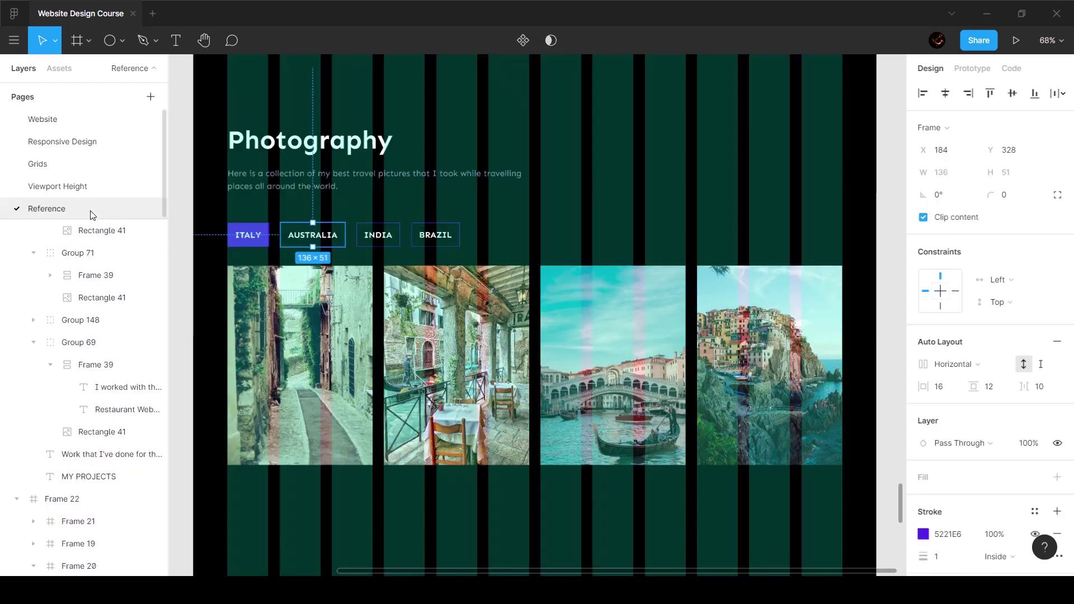
pyautogui.click(358, 358)
pyautogui.keyDown('shift'); pyautogui.click(456, 364); pyautogui.keyUp('shift')
pyautogui.keyDown('shift'); pyautogui.click(613, 364); pyautogui.keyUp('shift')
pyautogui.keyDown('shift'); pyautogui.click(749, 343); pyautogui.keyUp('shift')
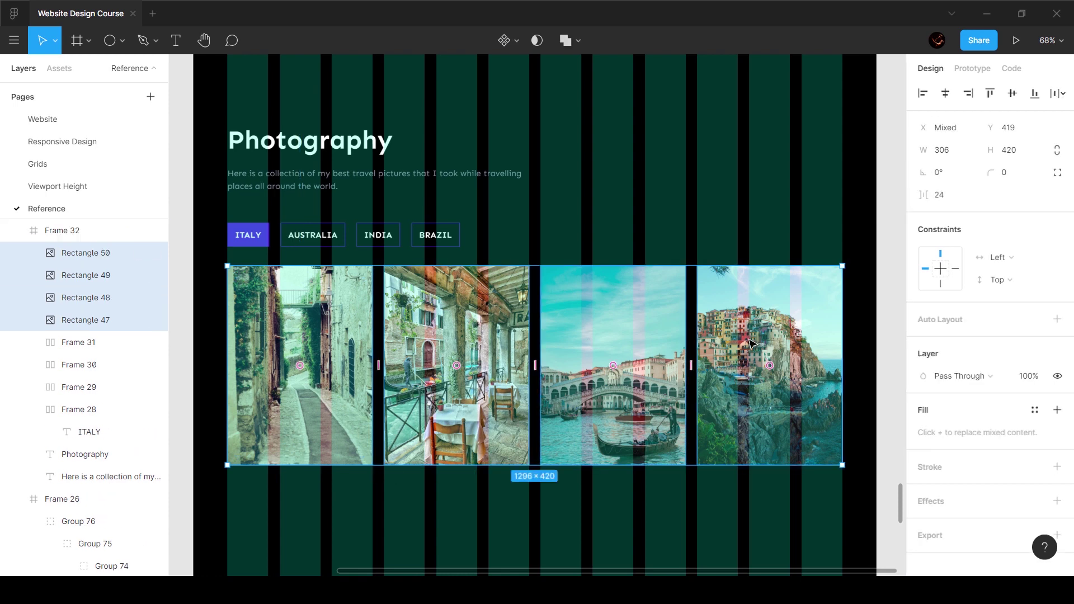
pyautogui.click(68, 118)
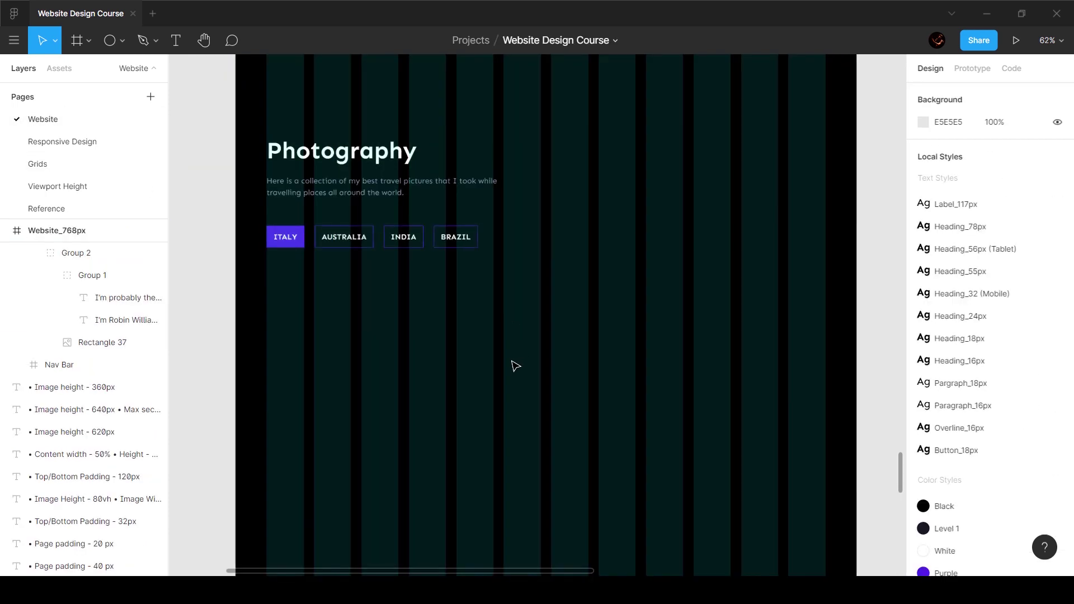
pyautogui.hotkey('ctrl', 'v')
pyautogui.moveTo(357, 290); pyautogui.dragTo(364, 341)
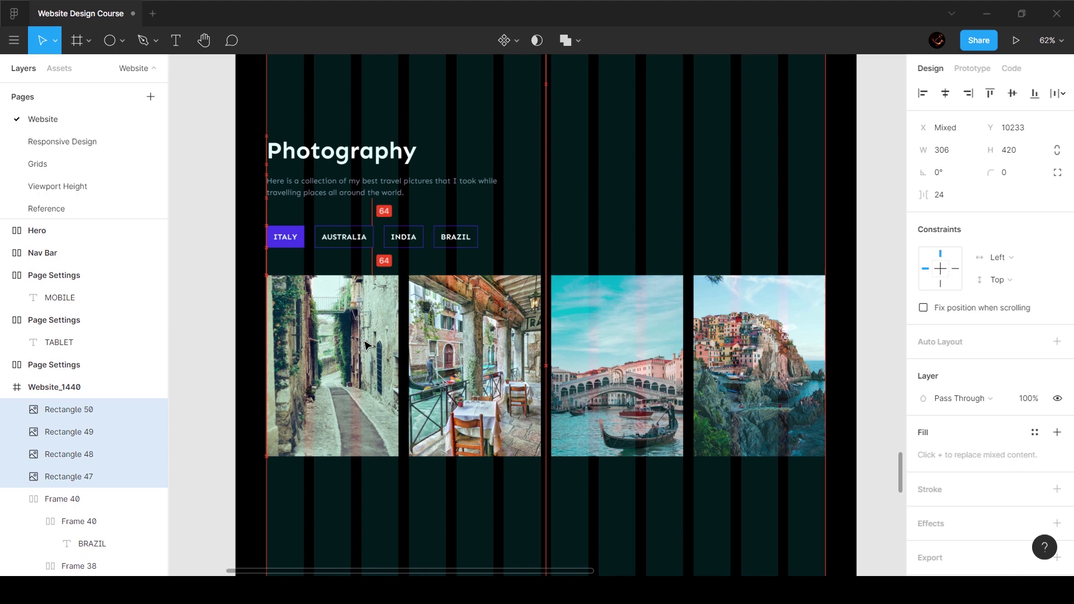
# Move the four photos up 24 px to leave a 40 px gap below the country buttons, matching the Reference page.
pyautogui.click(50, 208)
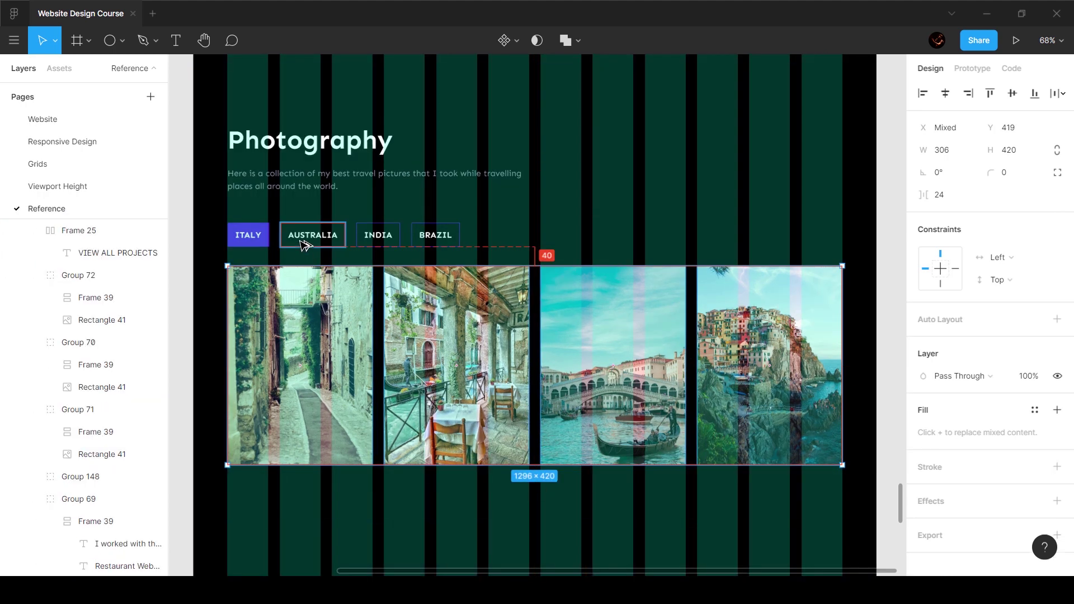
pyautogui.click(59, 119)
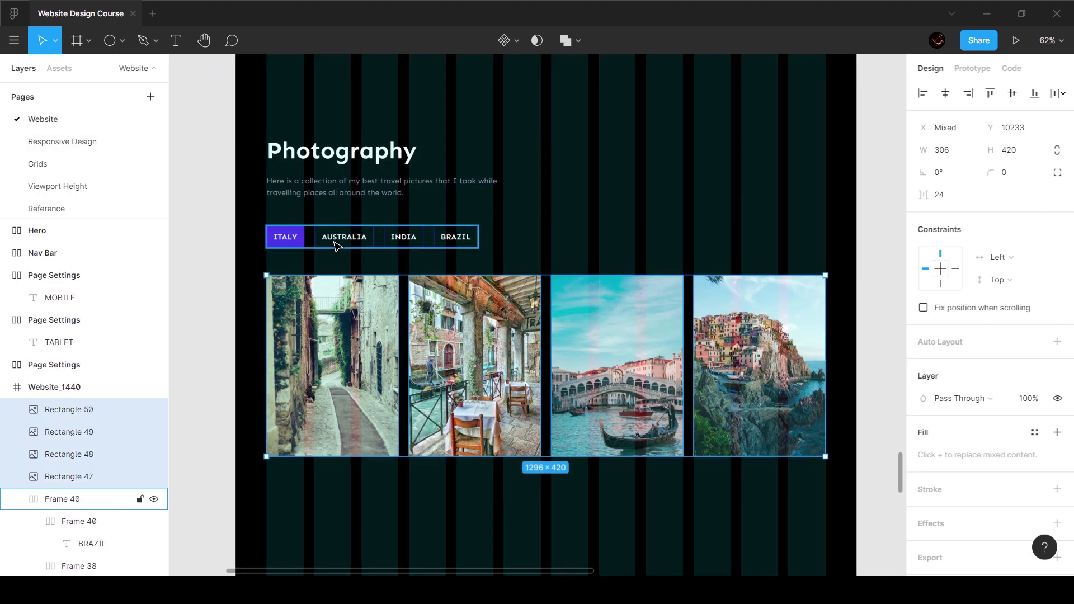
pyautogui.hotkey('shift', 'Up')
pyautogui.hotkey('shift', 'Up')
pyautogui.press('Up')
pyautogui.press('Up')
pyautogui.press('Up')
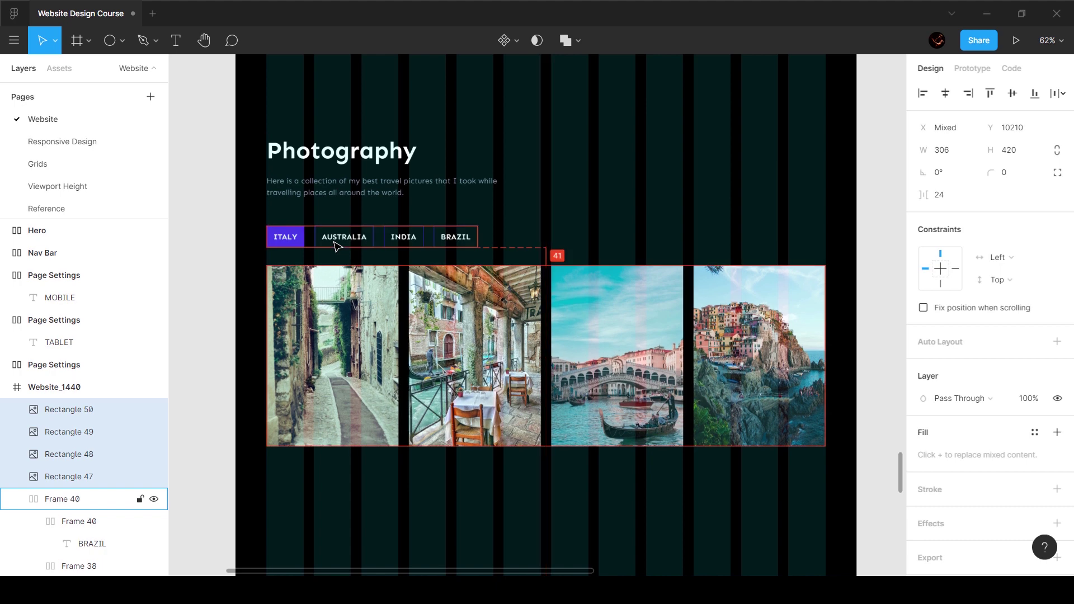
pyautogui.press('Up')
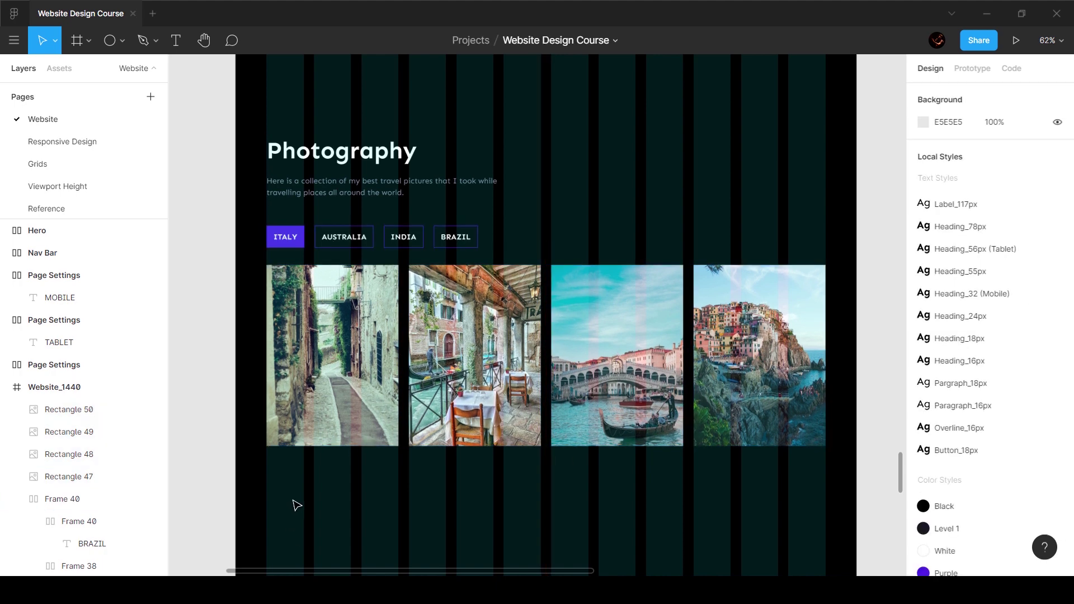
# Duplicate the TESTIMONIALS label and its image height note, placing the copies beside the Photography section outside the page frame.
pyautogui.scroll(-6, 675, 410)
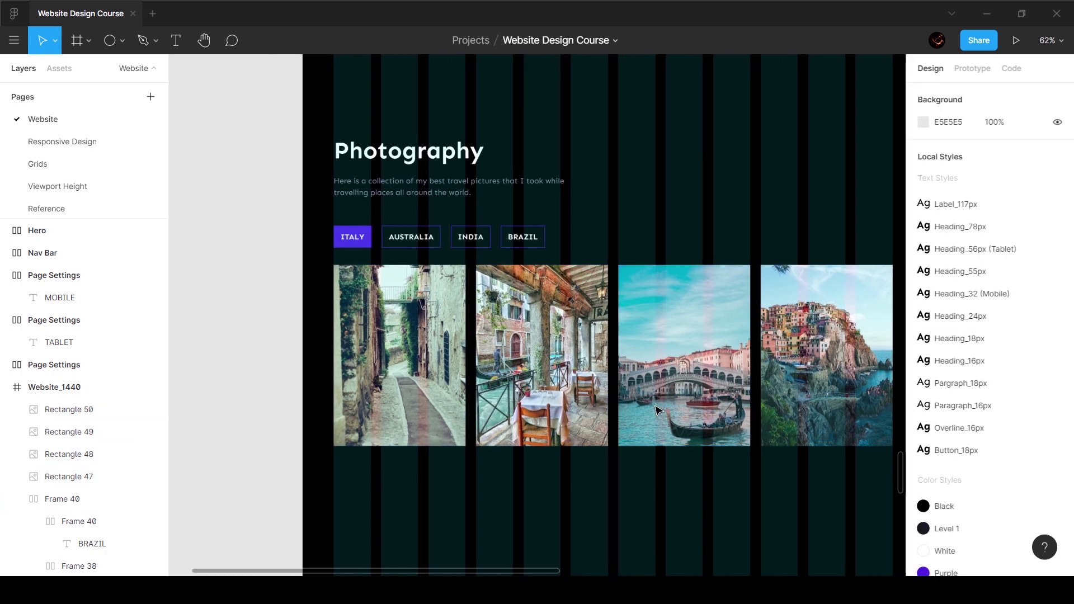
pyautogui.scroll(6, 365, 192)
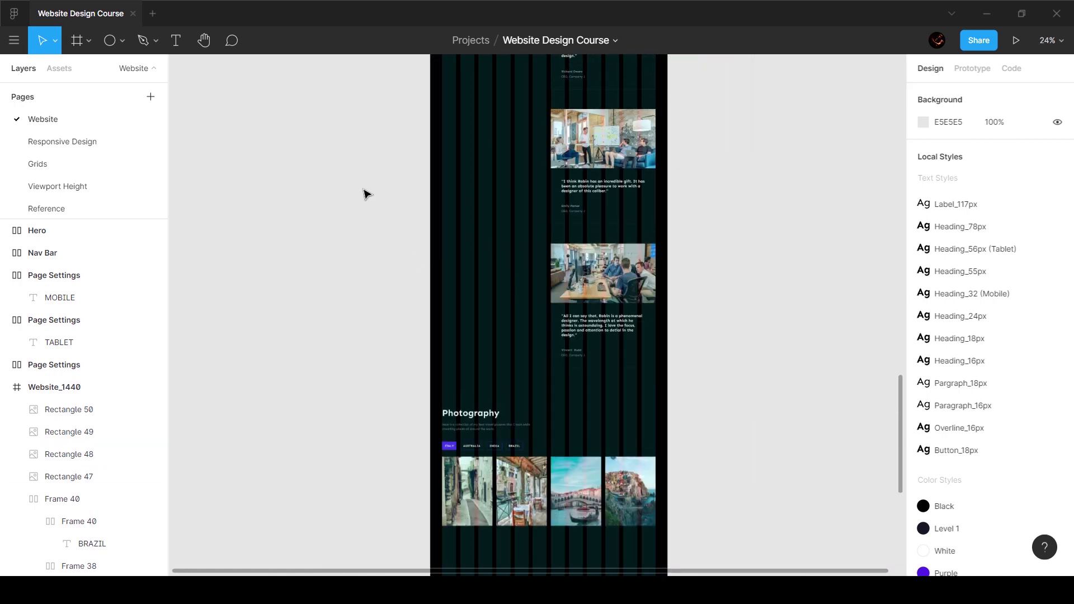
pyautogui.moveTo(424, 258); pyautogui.dragTo(339, 175)
pyautogui.scroll(-3, 401, 234)
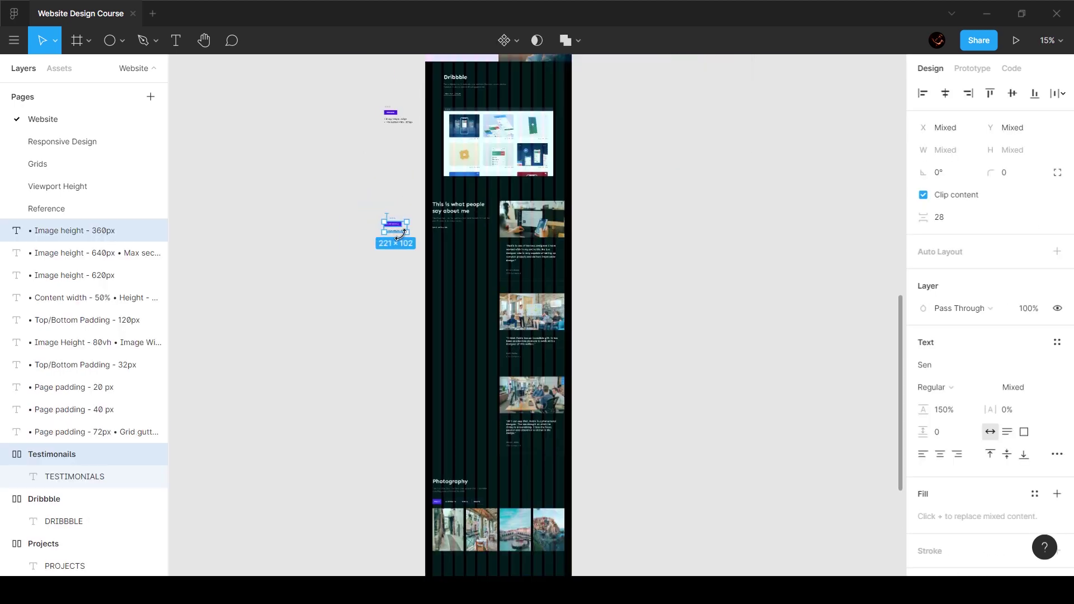
pyautogui.keyDown('alt'); pyautogui.moveTo(400, 271); pyautogui.dragTo(400, 539); pyautogui.keyUp('alt')
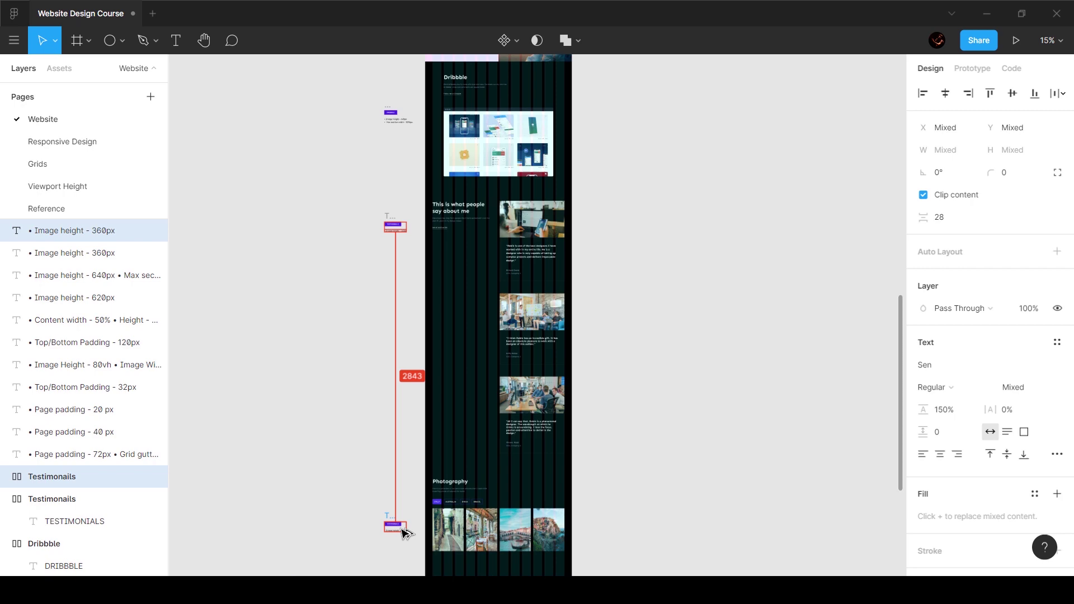
# Change the duplicated section label's text to PHOTOGRAPHY.
pyautogui.scroll(10, 400, 529)
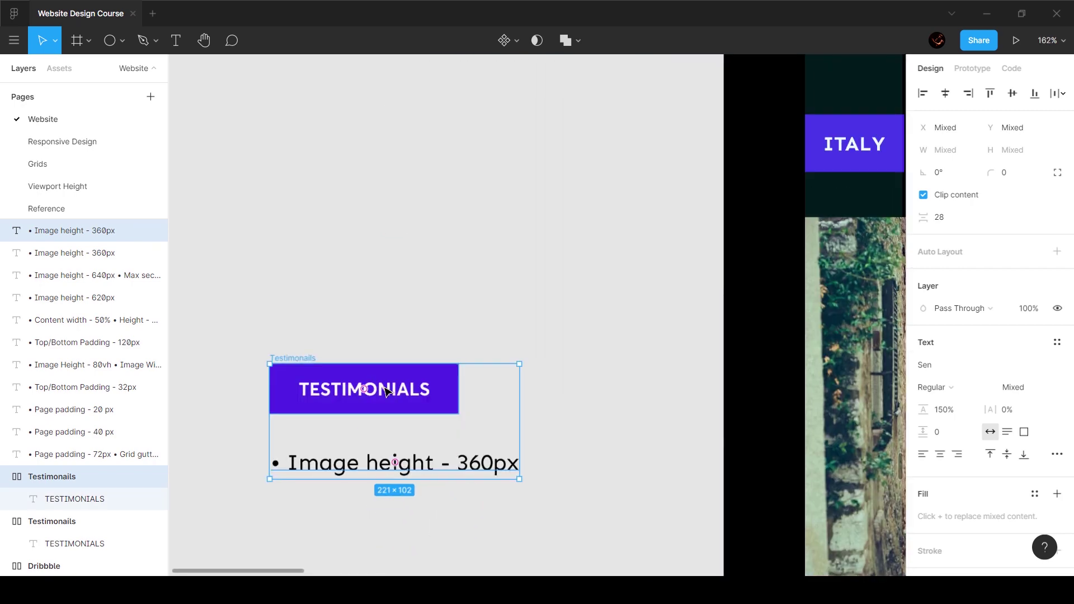
pyautogui.click(386, 391)
pyautogui.press('Return')
pyautogui.write('PHT')
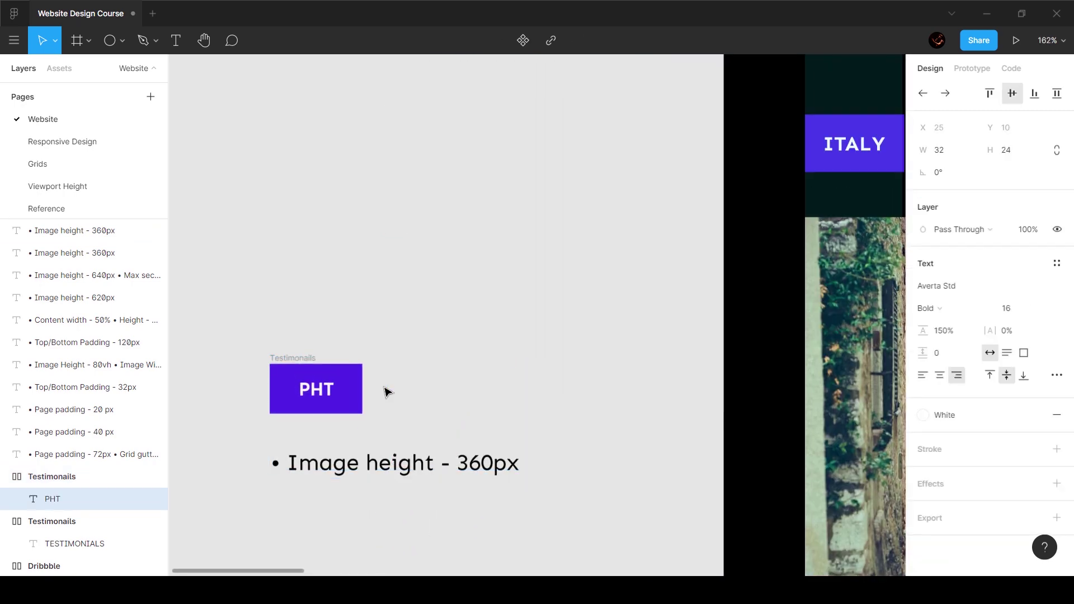
pyautogui.write('OTO')
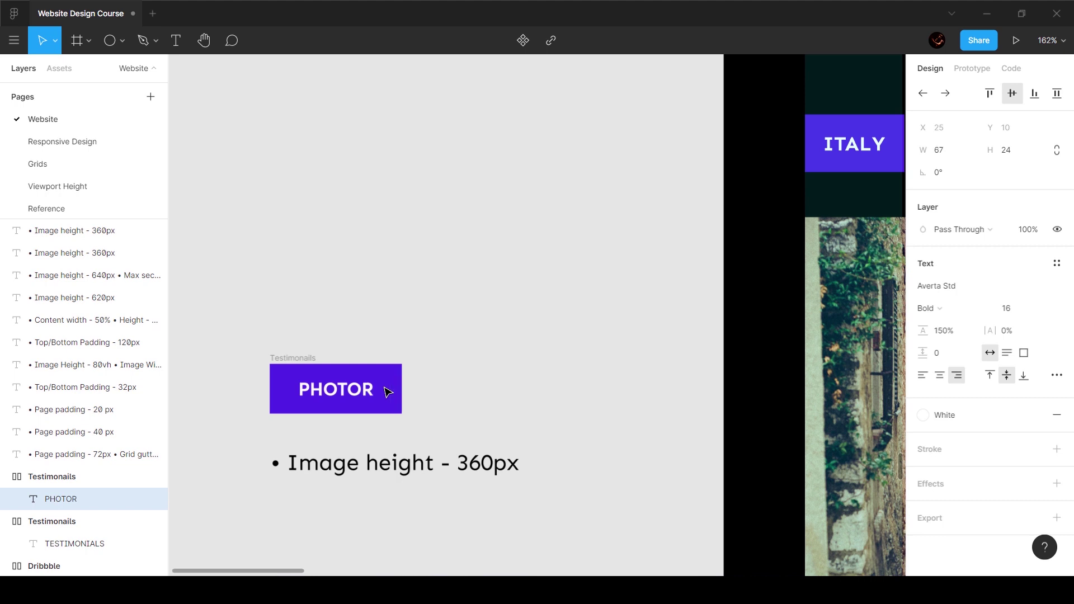
pyautogui.write('GRAPHY')
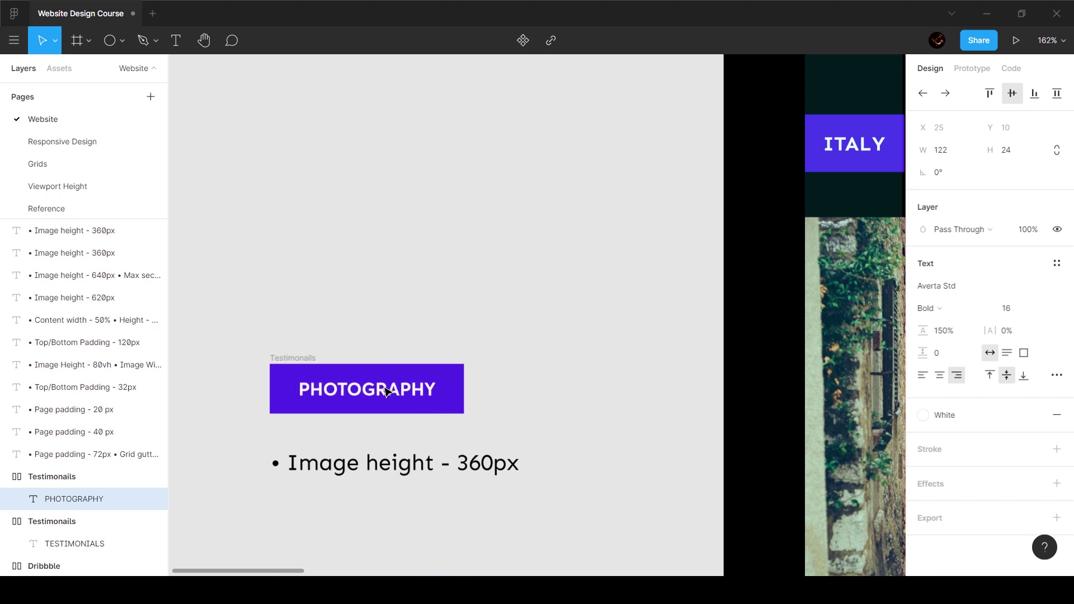
# Edit the note under the PHOTOGRAPHY label to read "Image height - 420px".
pyautogui.doubleClick(484, 463)
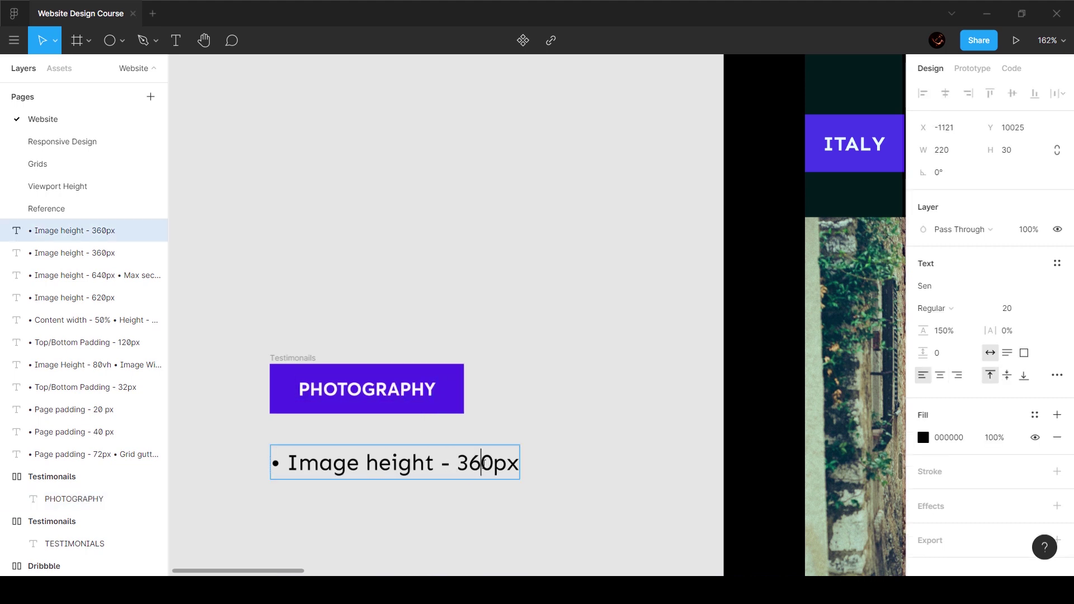
pyautogui.press('BackSpace')
pyautogui.press('BackSpace')
pyautogui.press('BackSpace')
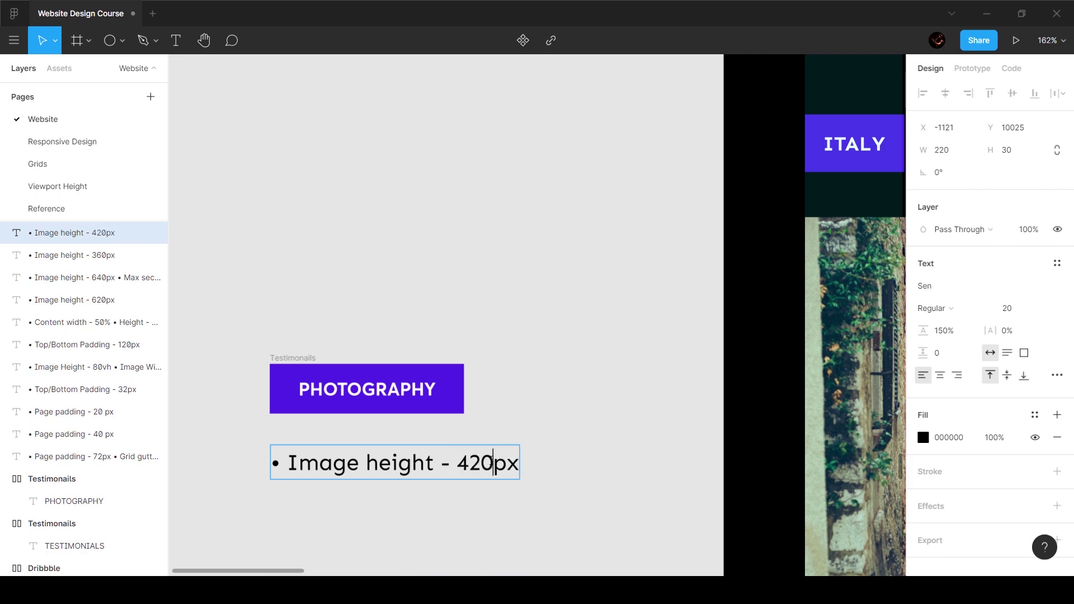
pyautogui.click(533, 379)
# Wrap the Photography heading, paragraph, country button row and four photos together in one frame.
pyautogui.keyDown('ctrl'); pyautogui.scroll(-5, 533, 379); pyautogui.keyUp('ctrl')
pyautogui.hscroll(5, 533, 379)
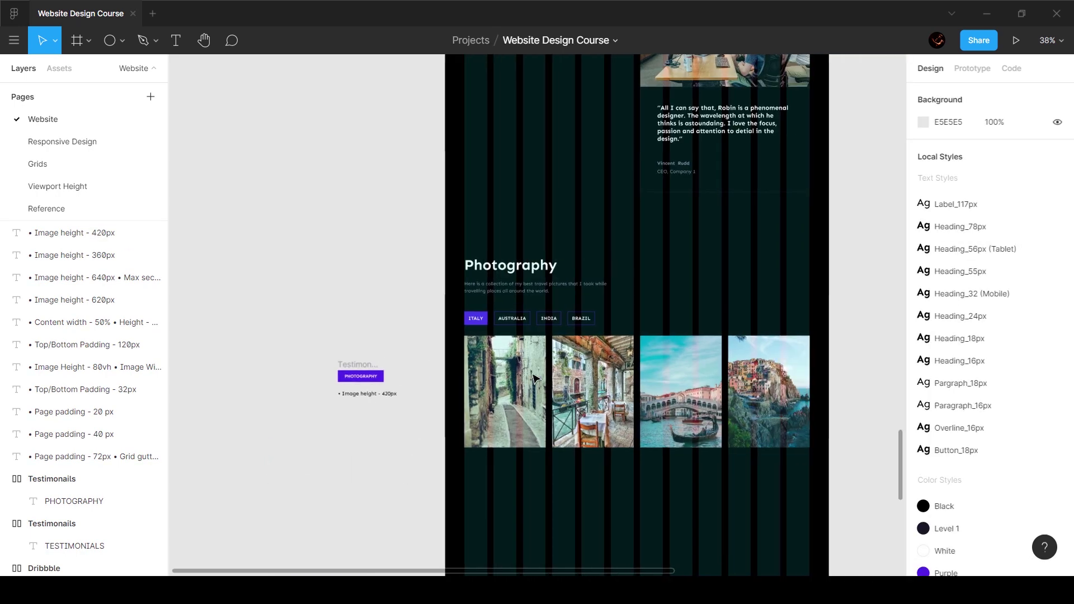
pyautogui.hscroll(3, 532, 378)
pyautogui.scroll(-2, 532, 379)
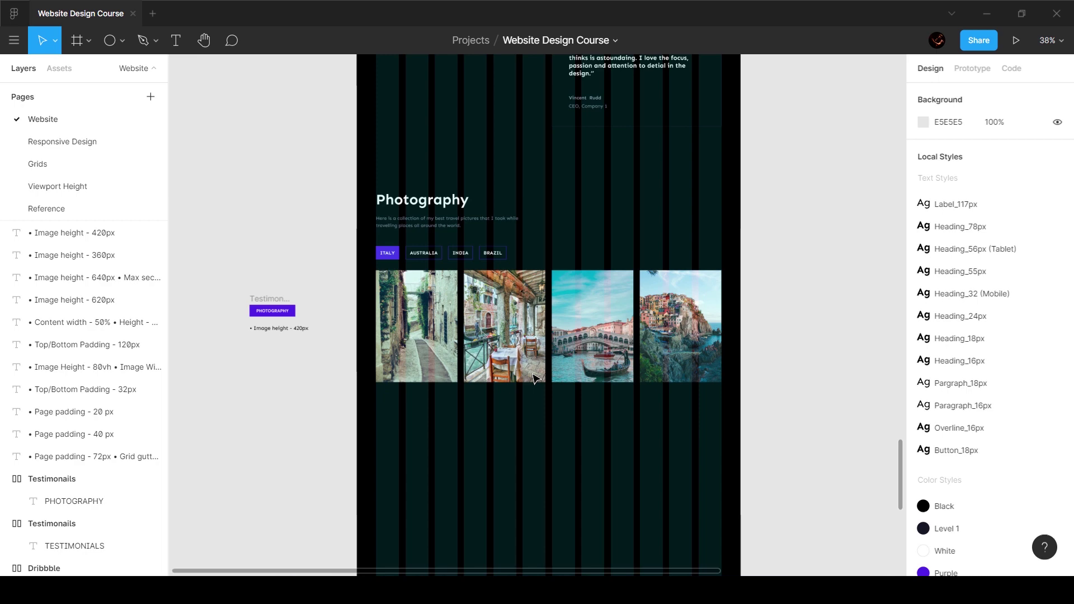
pyautogui.keyDown('ctrl'); pyautogui.scroll(3, 453, 288); pyautogui.keyUp('ctrl')
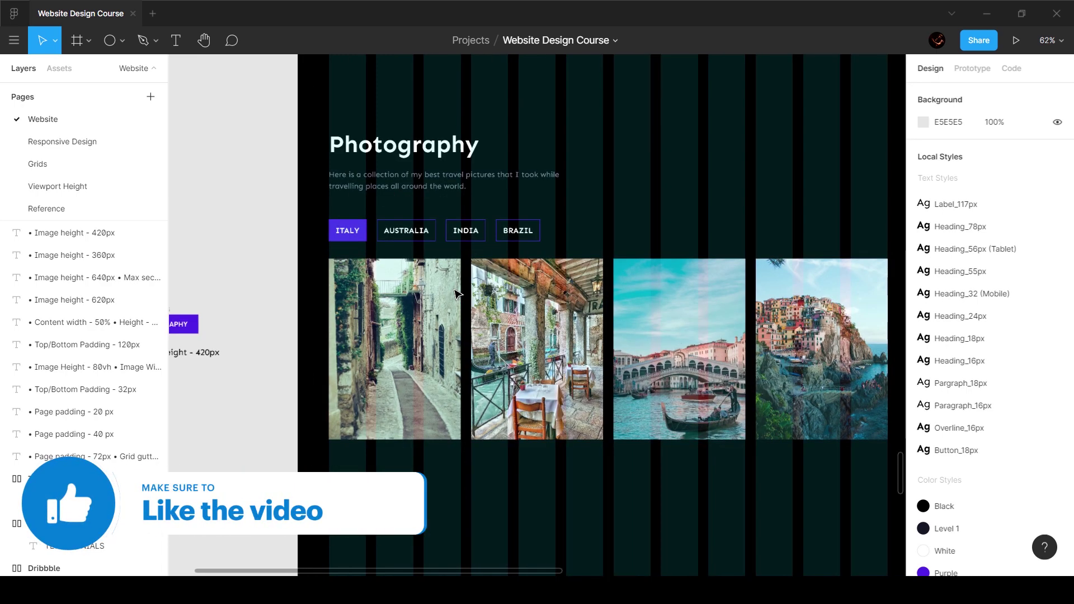
pyautogui.keyDown('ctrl'); pyautogui.scroll(-3, 453, 289); pyautogui.keyUp('ctrl')
pyautogui.moveTo(346, 188); pyautogui.dragTo(734, 311)
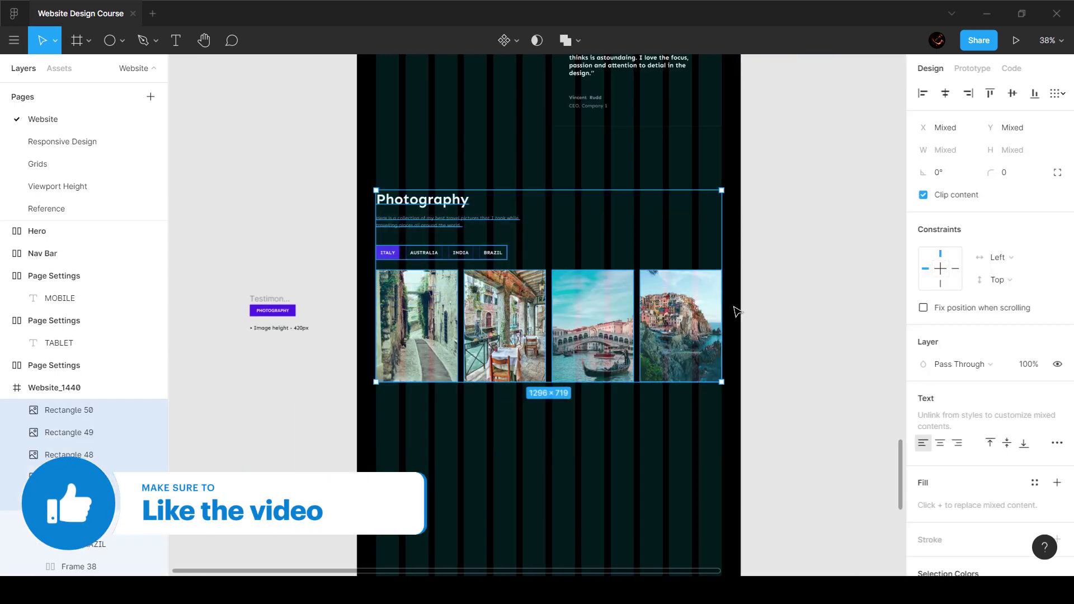
pyautogui.rightClick(600, 307)
pyautogui.click(601, 306)
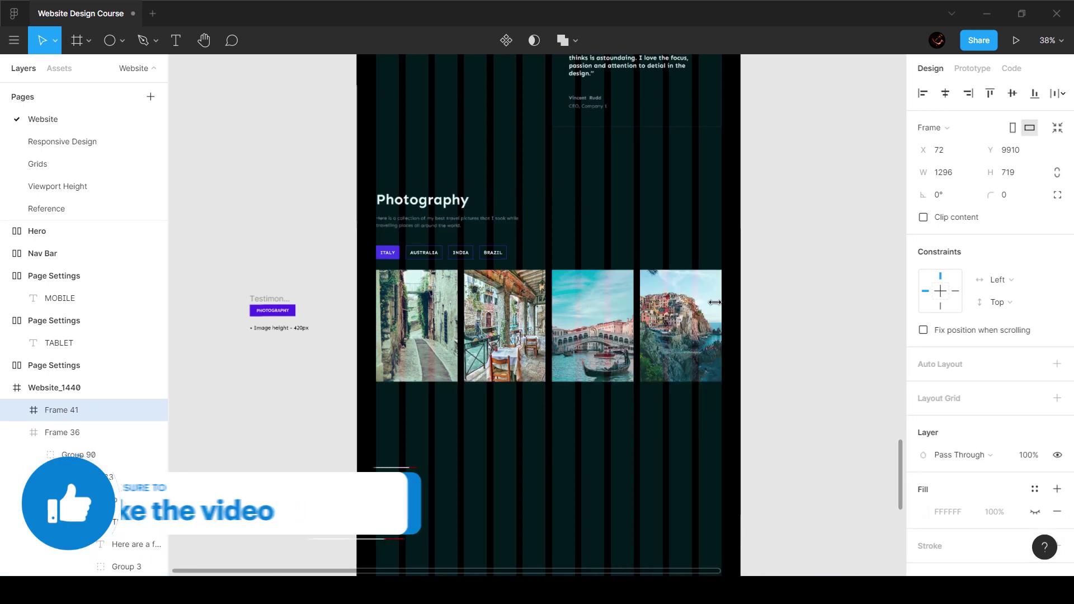
# Widen the Photography frame to the full 1440 px page width and extend it 120 px above and below, making it 959 px high.
pyautogui.moveTo(718, 298); pyautogui.dragTo(742, 297)
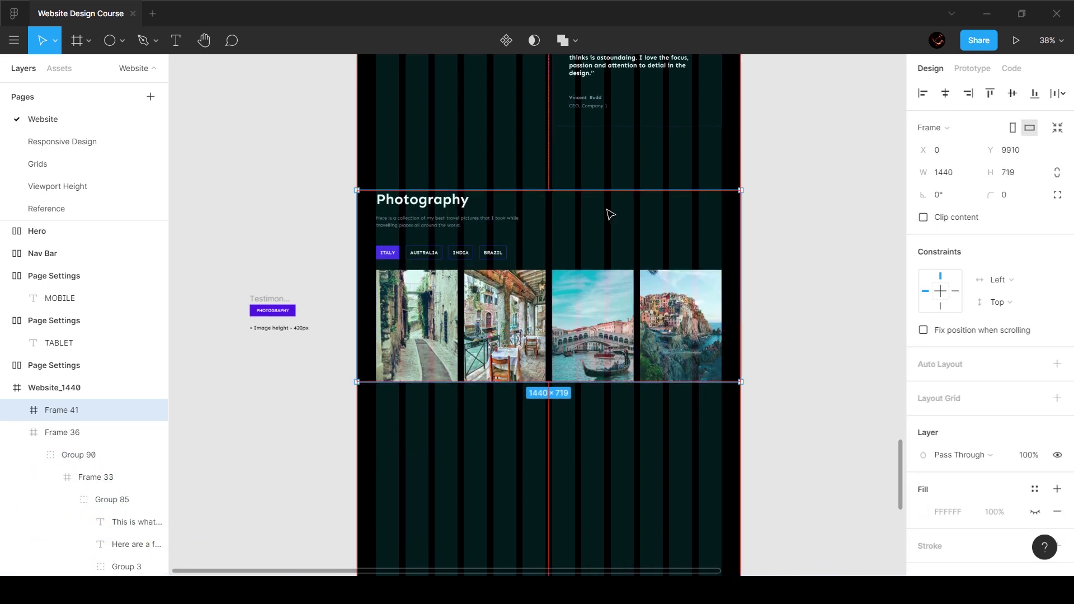
pyautogui.moveTo(604, 189); pyautogui.dragTo(601, 159)
pyautogui.click(778, 182)
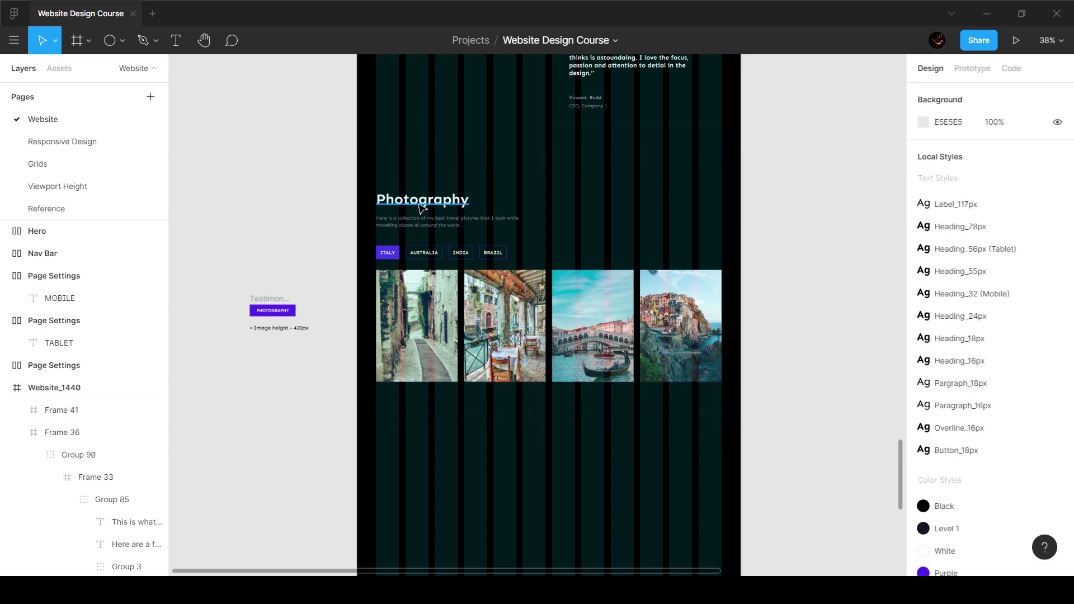
# Inspect the Photography frame and its vertical spacing from the testimonials frame above it.
pyautogui.keyDown('ctrl'); pyautogui.click(419, 205); pyautogui.keyUp('ctrl')
pyautogui.click(469, 122)
pyautogui.keyDown('shift'); pyautogui.click(469, 226); pyautogui.keyUp('shift')
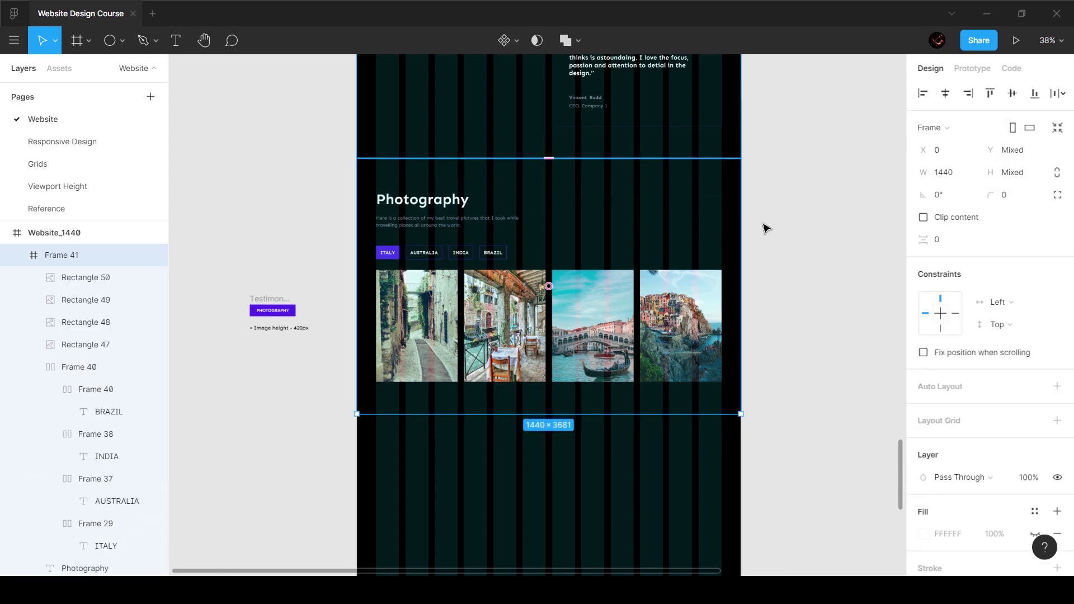
pyautogui.click(772, 225)
pyautogui.scroll(-2, 562, 271)
pyautogui.click(566, 276)
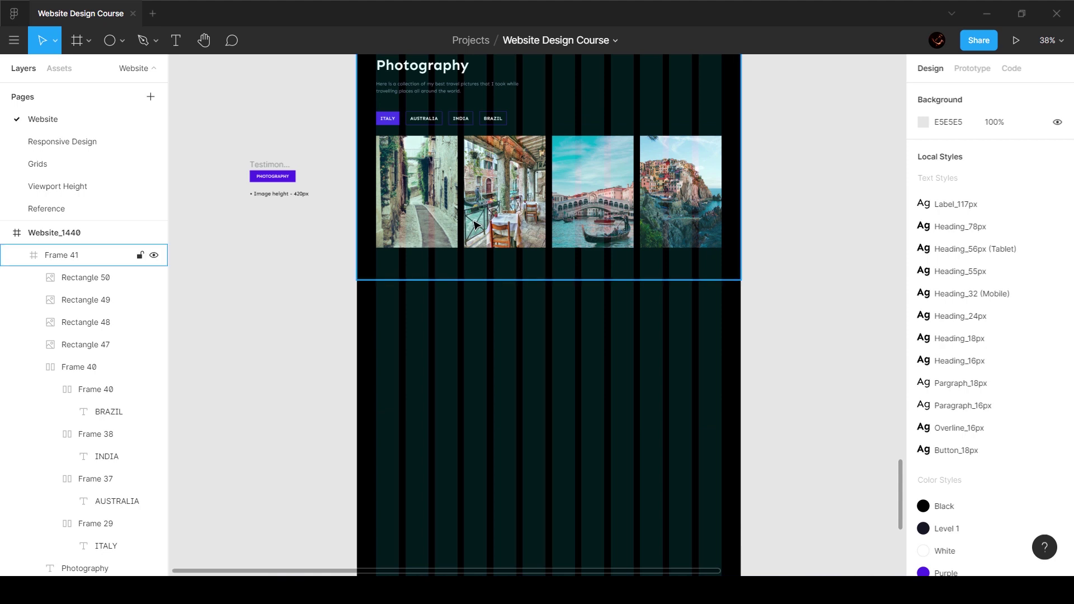
pyautogui.scroll(3, 562, 308)
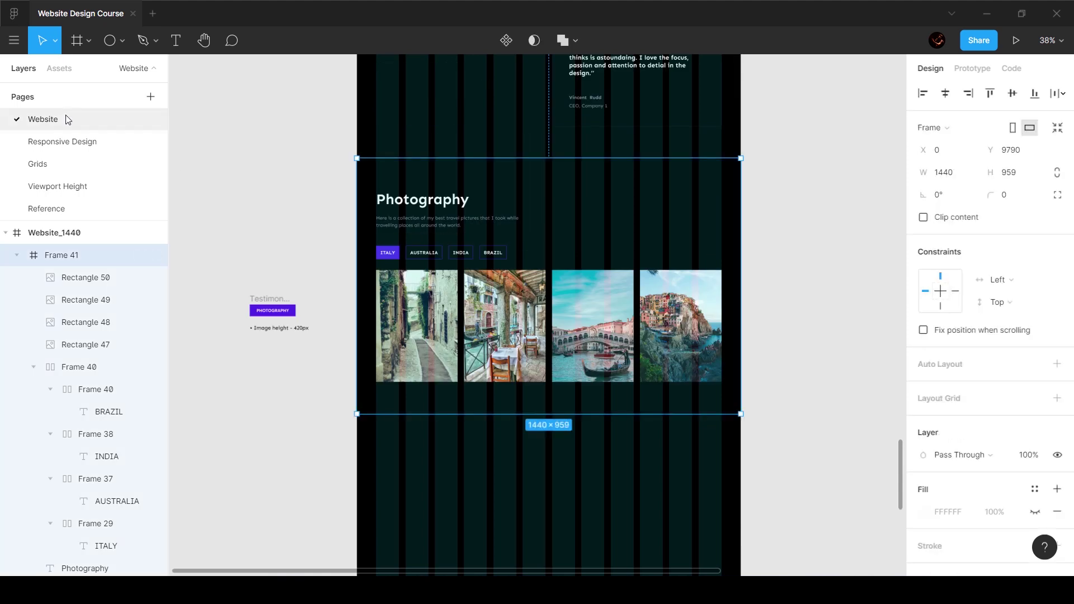
# Open the Reference page and view the "Let's talk business" contact section and the footer.
pyautogui.click(60, 209)
pyautogui.hscroll(3, 512, 311)
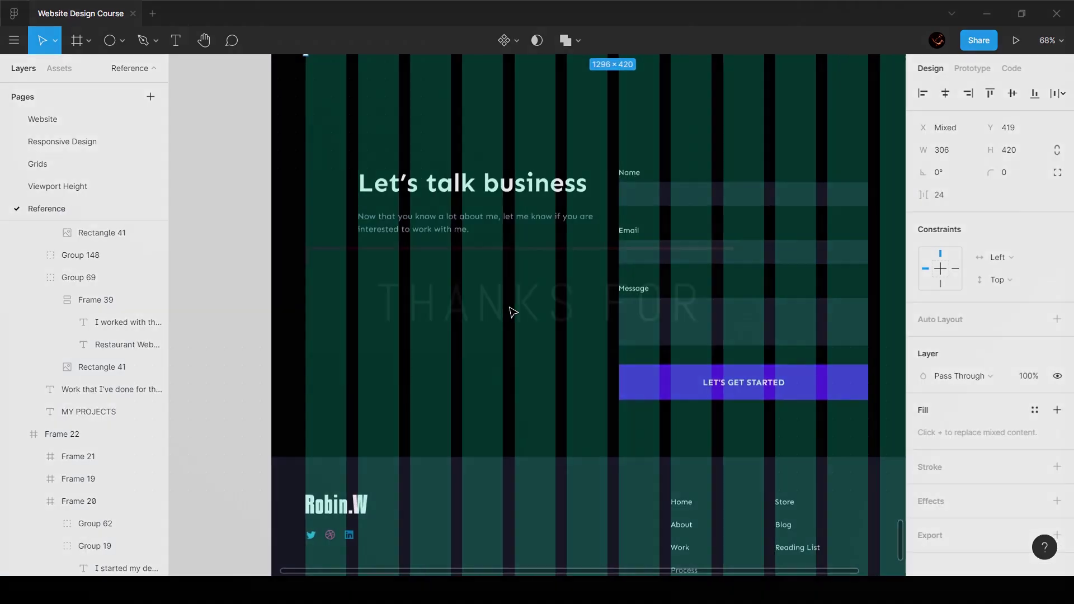